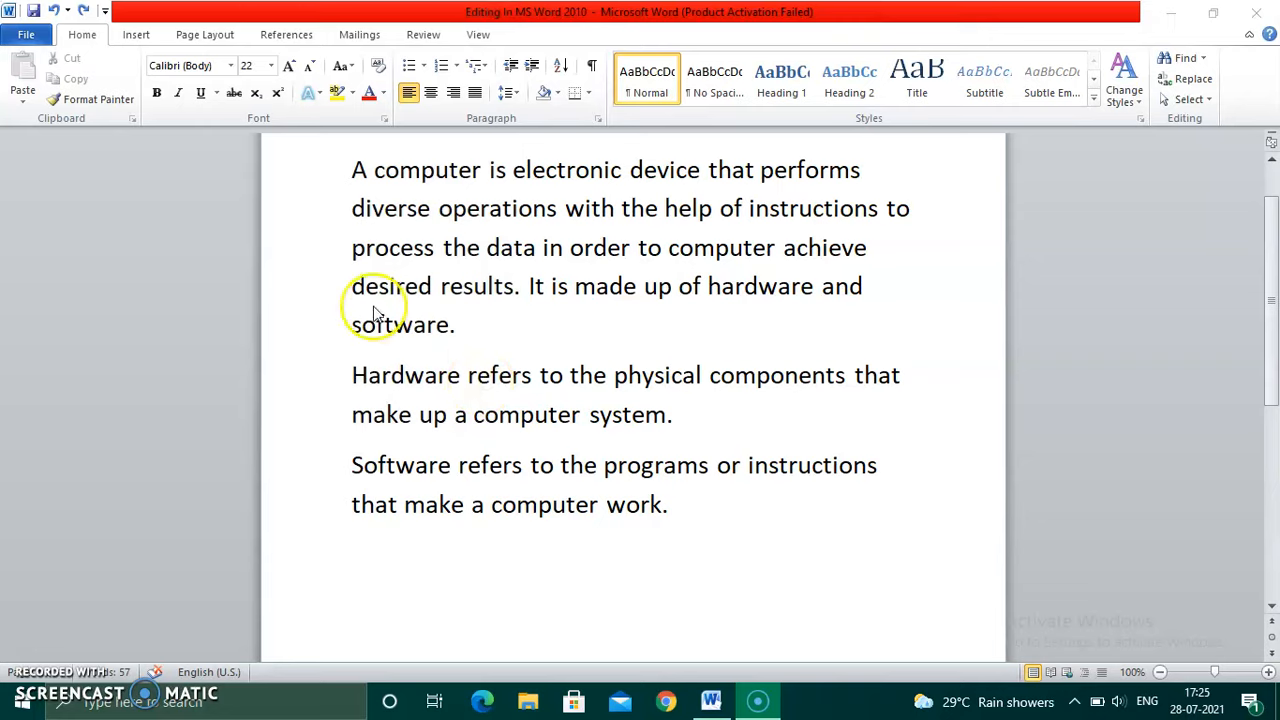
Arrange the whole document's text in two columns and clear the selection.
{"action": "left_click", "coordinate": [352, 178]}
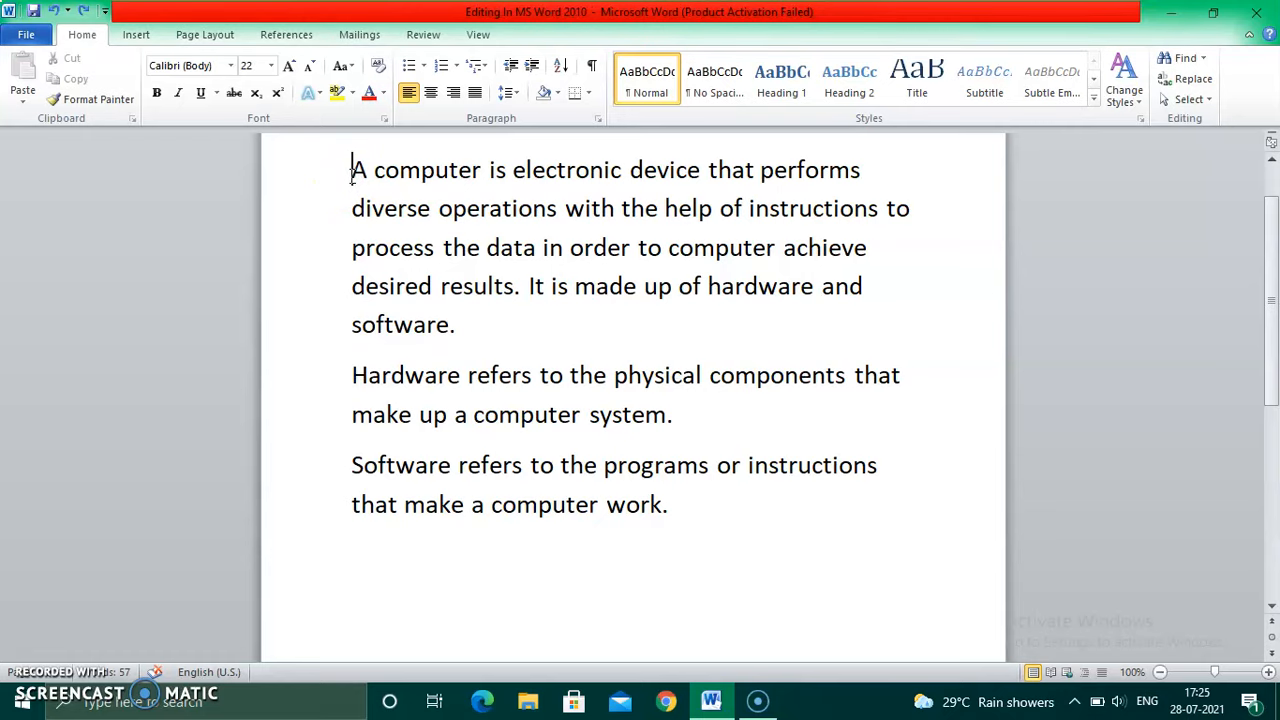
{"action": "key", "text": "ctrl+a"}
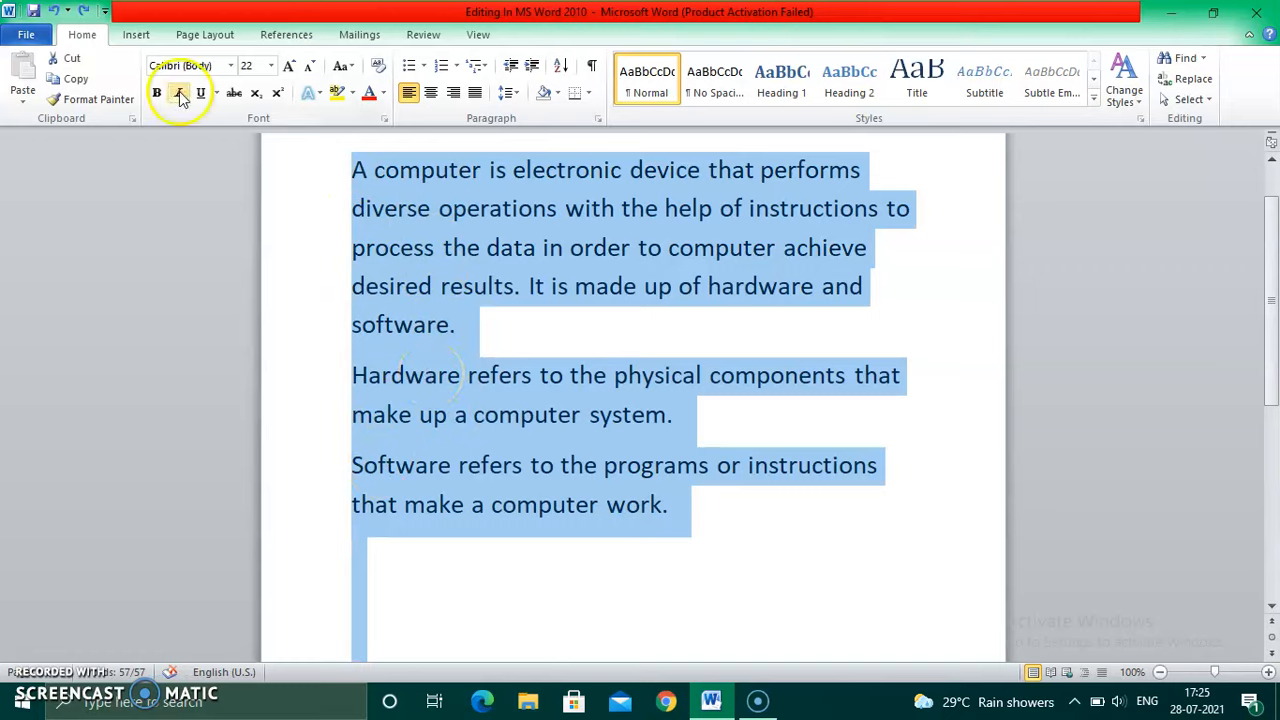
{"action": "left_click", "coordinate": [205, 38]}
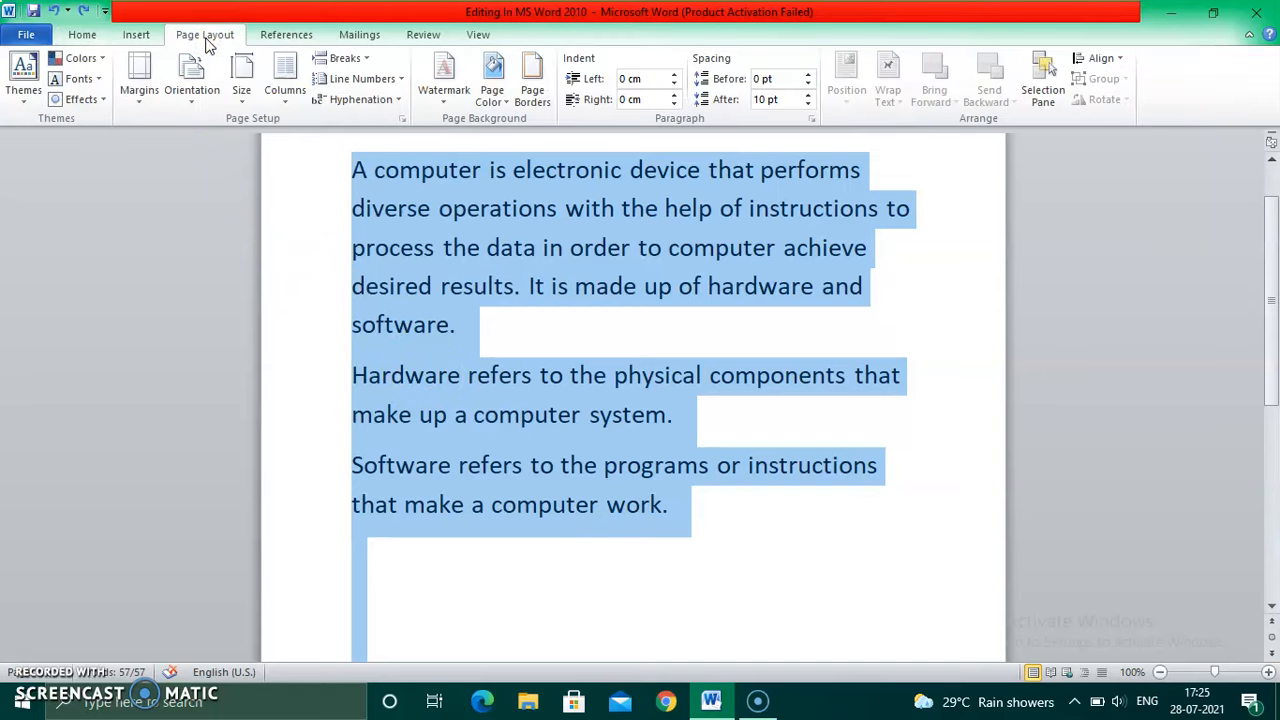
{"action": "left_click", "coordinate": [296, 104]}
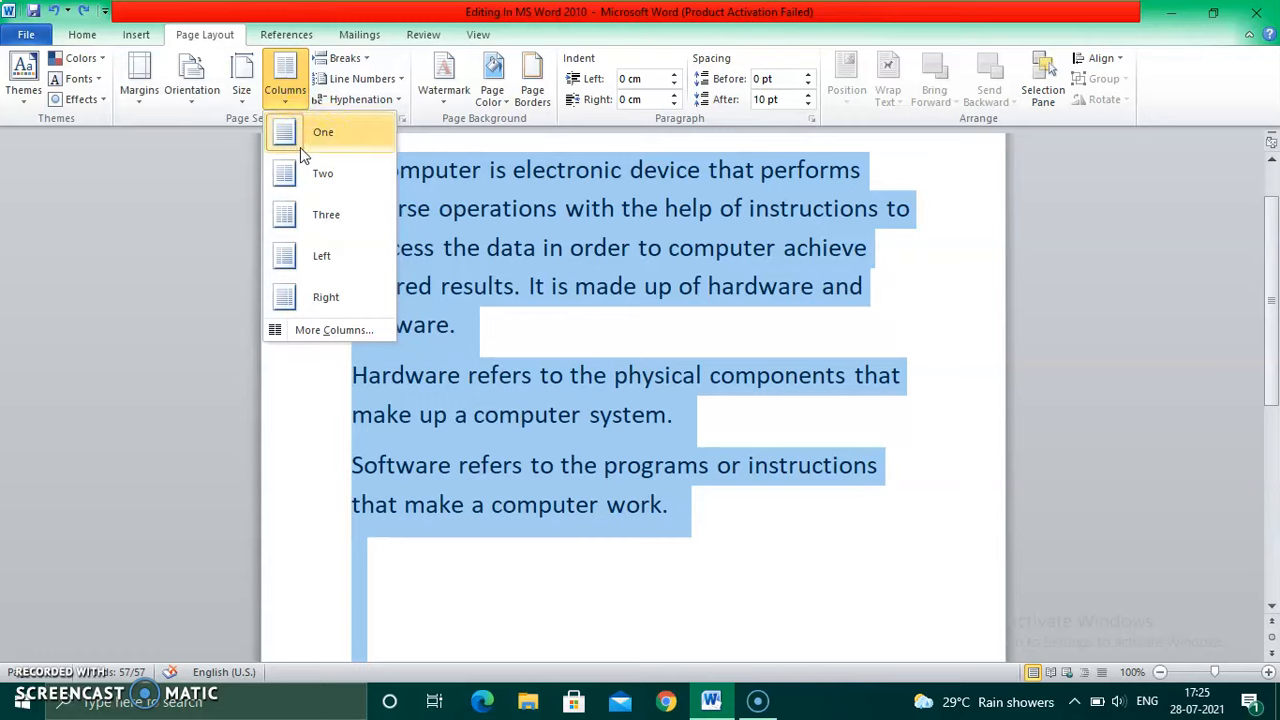
{"action": "left_click", "coordinate": [340, 180]}
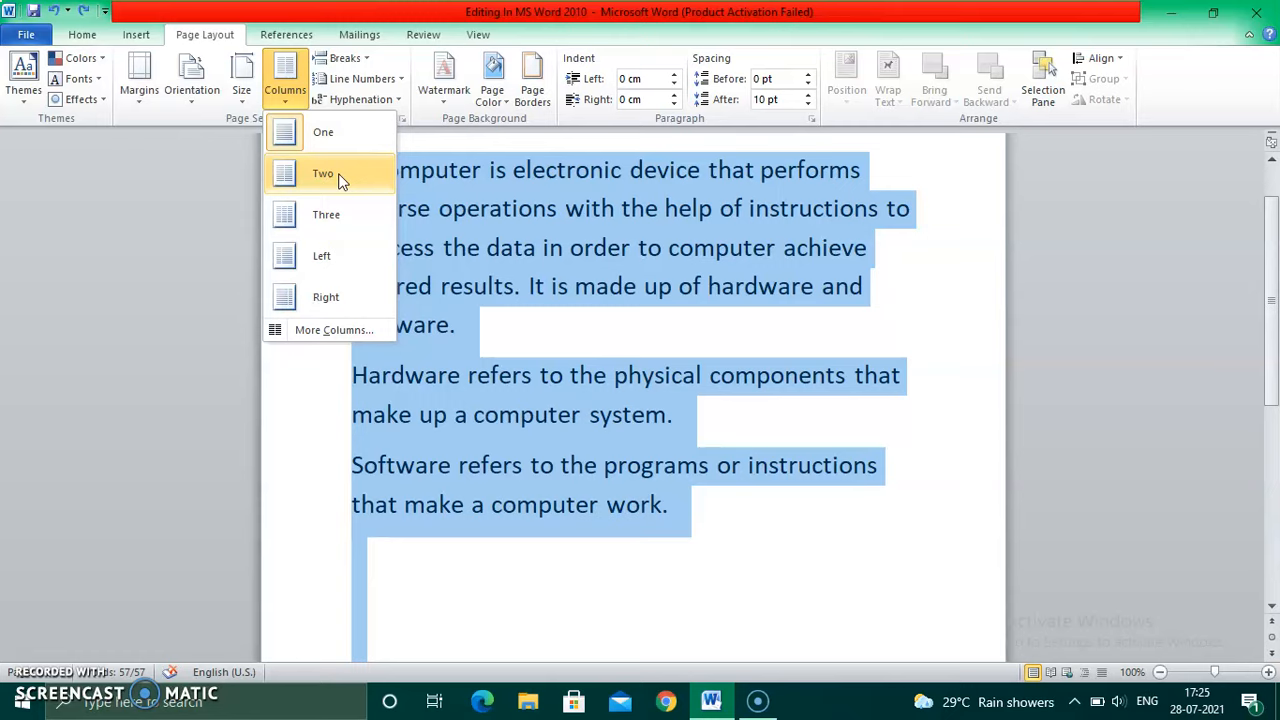
{"action": "left_click", "coordinate": [340, 180]}
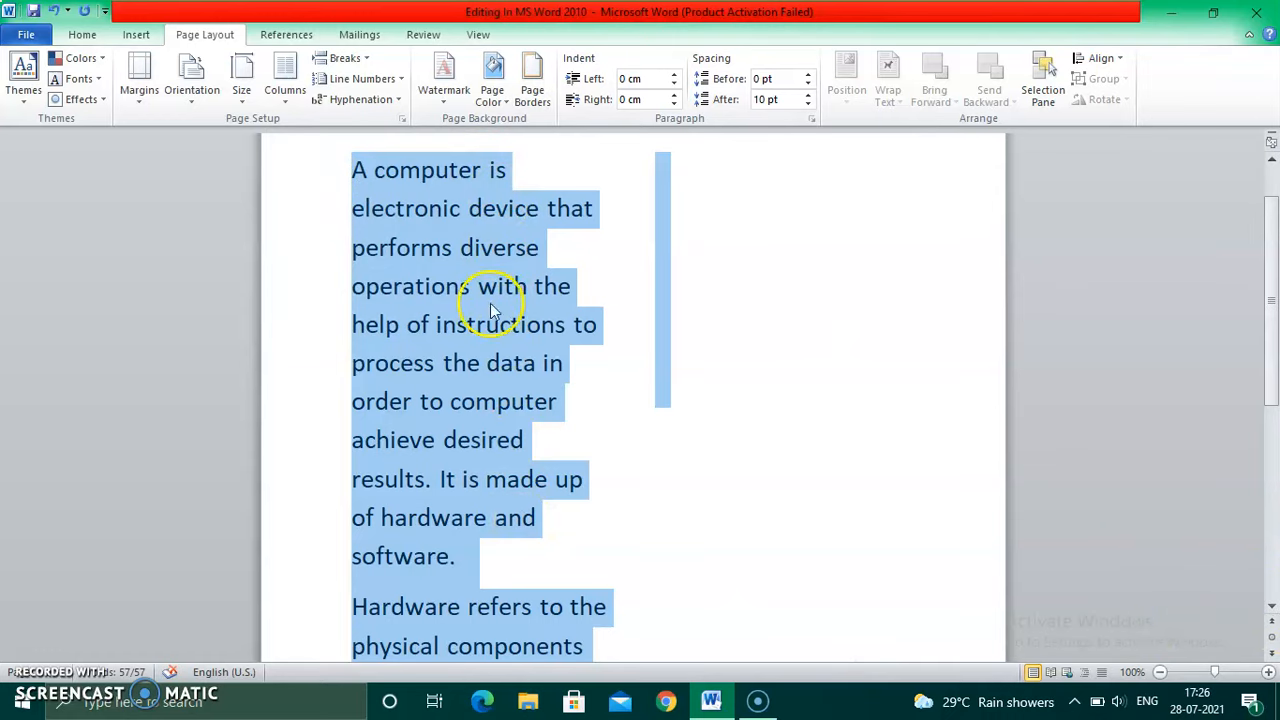
{"action": "left_click", "coordinate": [699, 326]}
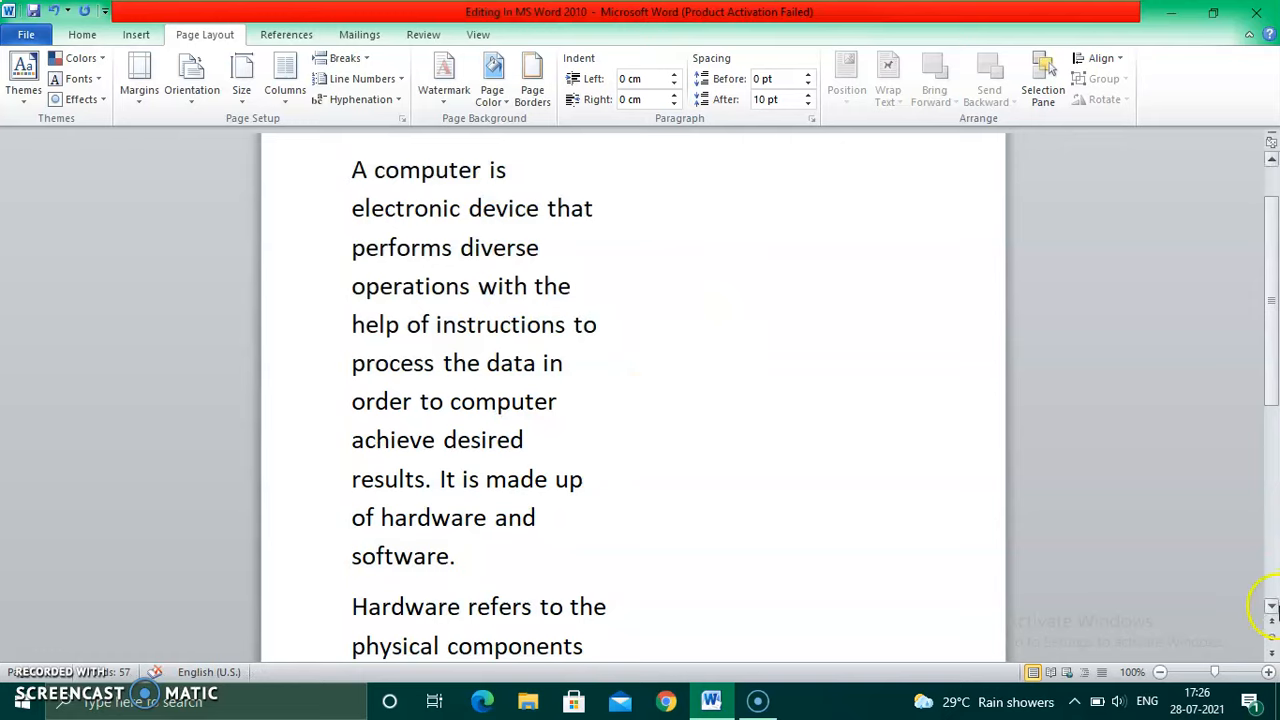
Examine how the three paragraphs are laid out across the two columns, down to the end of the text and back.
{"action": "left_click", "coordinate": [1271, 606]}
{"action": "left_click", "coordinate": [1272, 606]}
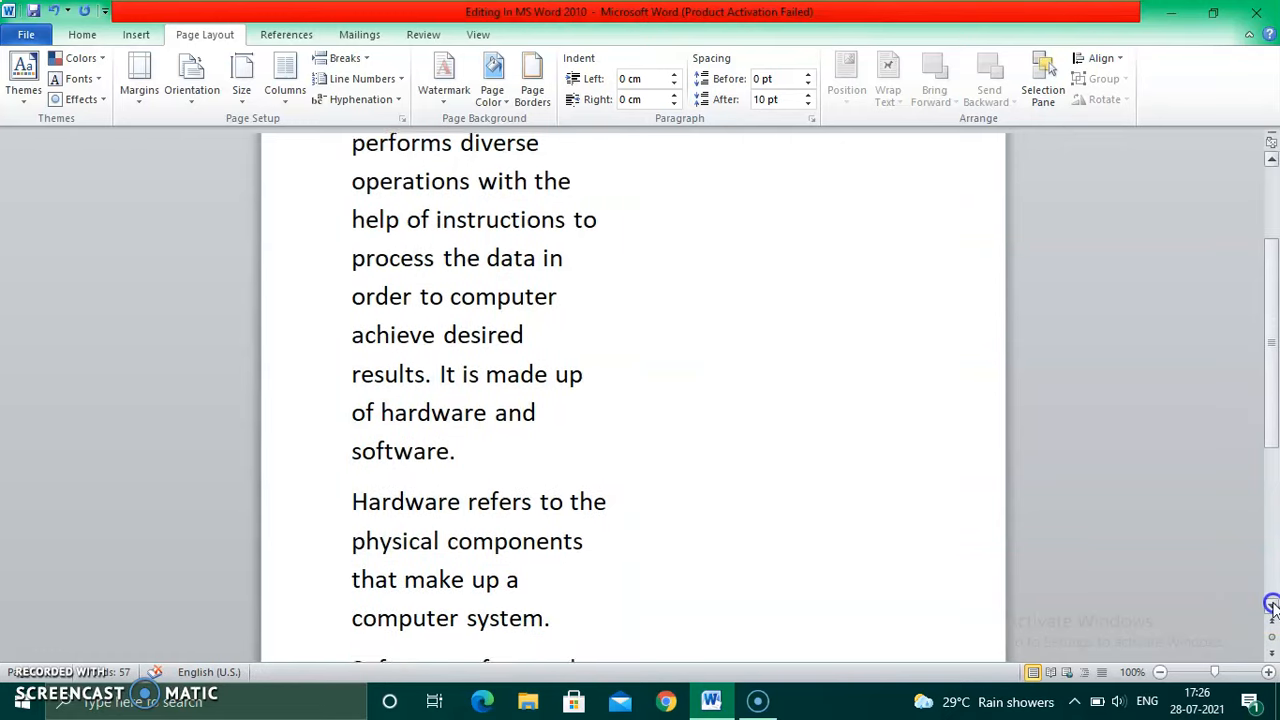
{"action": "left_click", "coordinate": [1272, 606]}
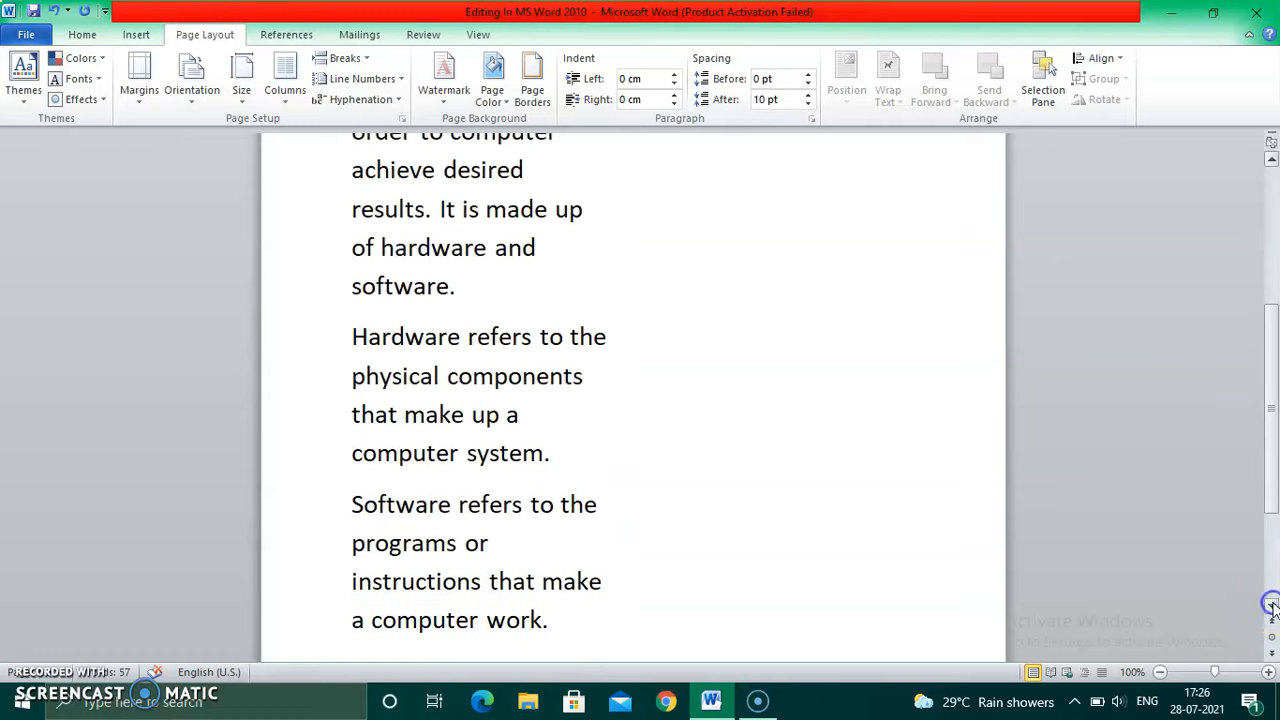
{"action": "left_click", "coordinate": [1272, 606]}
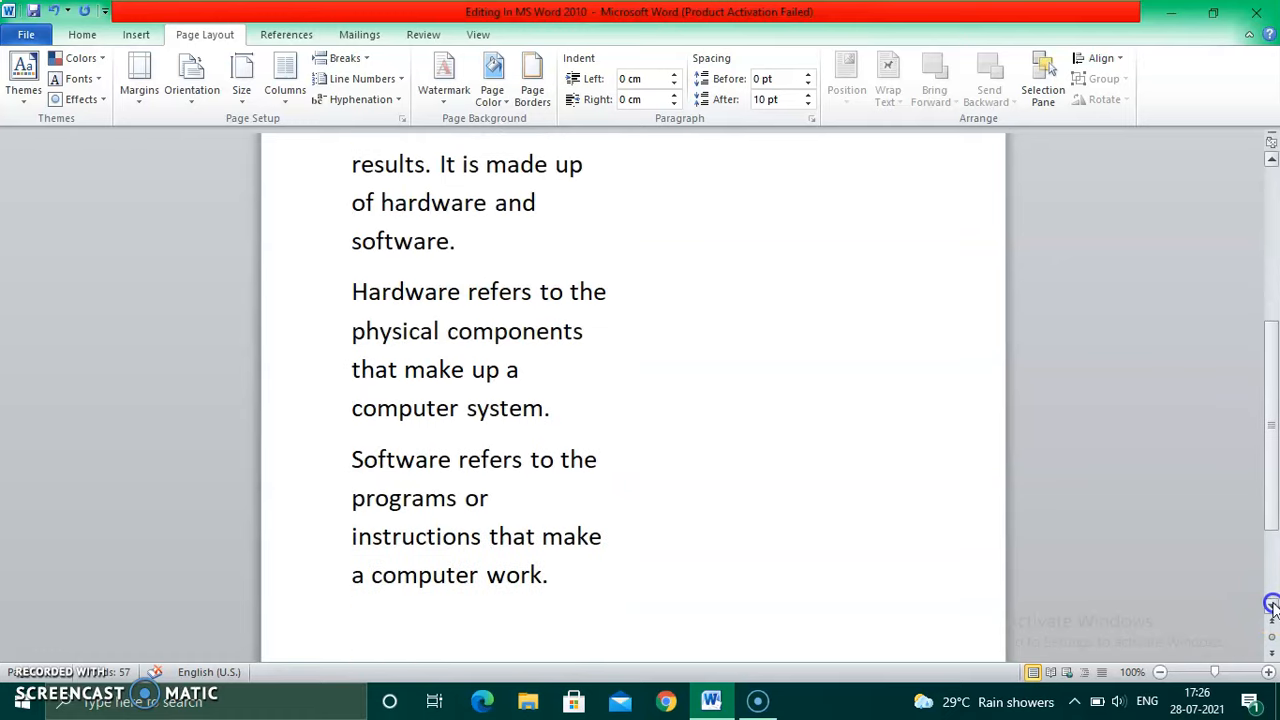
{"action": "left_click", "coordinate": [1272, 160]}
{"action": "left_click", "coordinate": [1272, 160]}
{"action": "left_click", "coordinate": [1272, 160]}
{"action": "left_click", "coordinate": [1272, 160]}
{"action": "left_click", "coordinate": [1272, 160]}
{"action": "left_click", "coordinate": [1272, 160]}
{"action": "left_click", "coordinate": [1272, 160]}
{"action": "left_click", "coordinate": [1272, 160]}
{"action": "left_click", "coordinate": [1272, 160]}
{"action": "left_click", "coordinate": [1272, 160]}
{"action": "left_click", "coordinate": [1272, 160]}
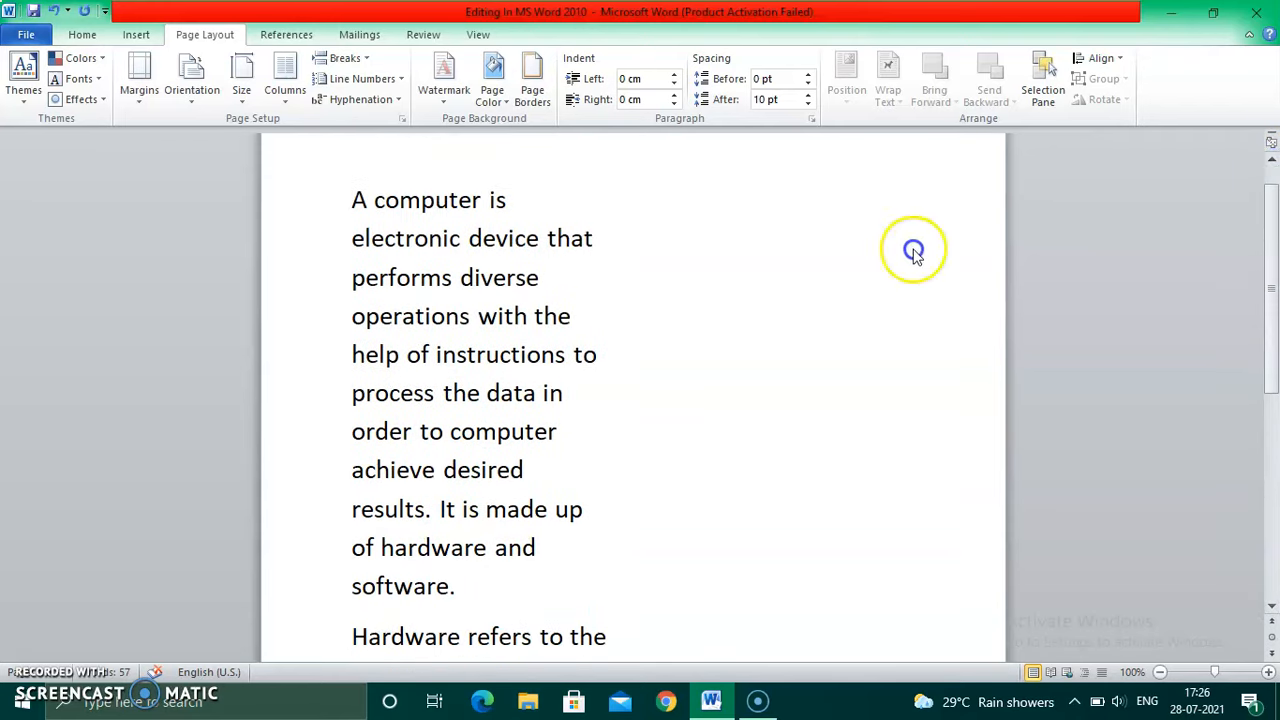
{"action": "left_click", "coordinate": [884, 331]}
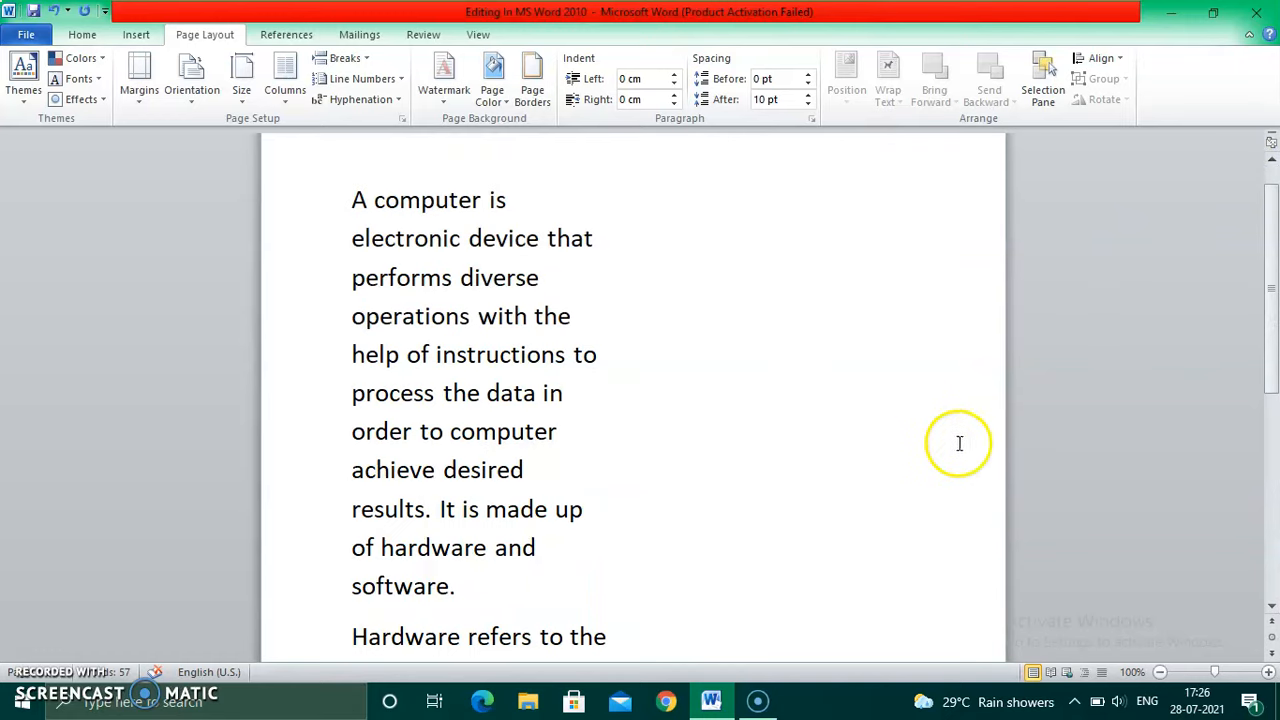
Insert a column break in front of the paragraph beginning "Hardware refers to the physical components".
{"action": "left_click", "coordinate": [1272, 607]}
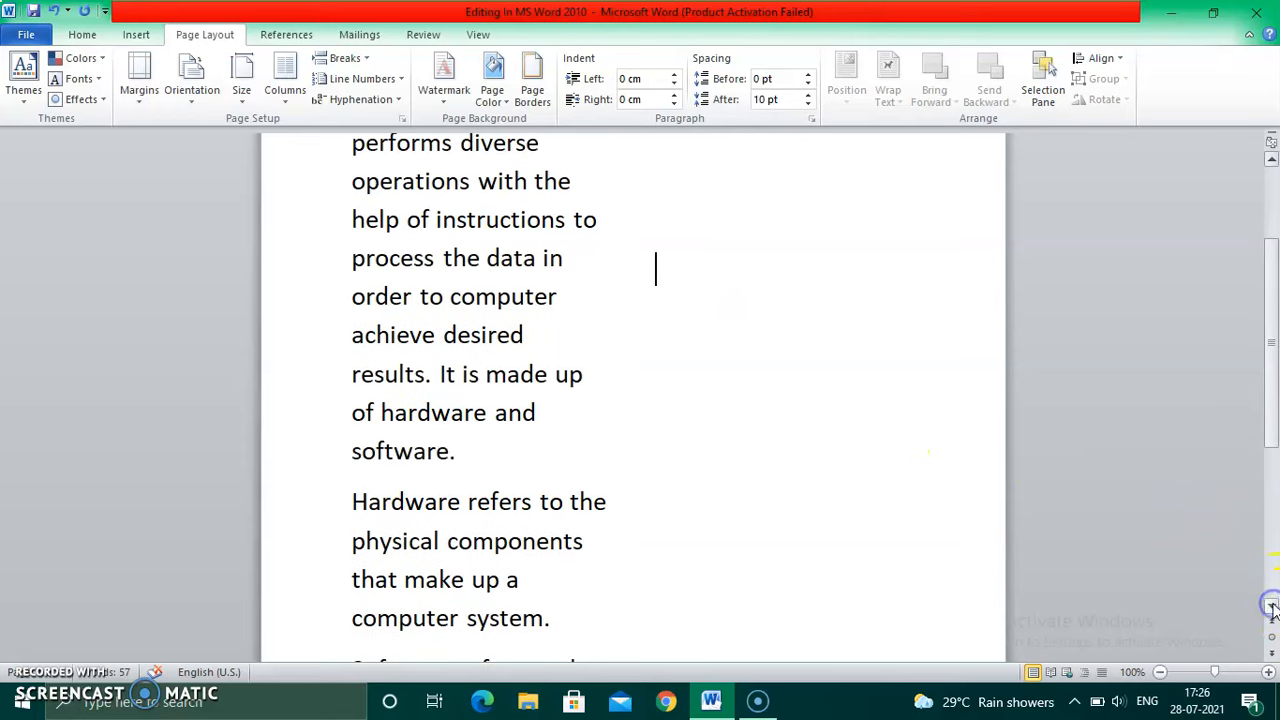
{"action": "left_click", "coordinate": [1272, 607]}
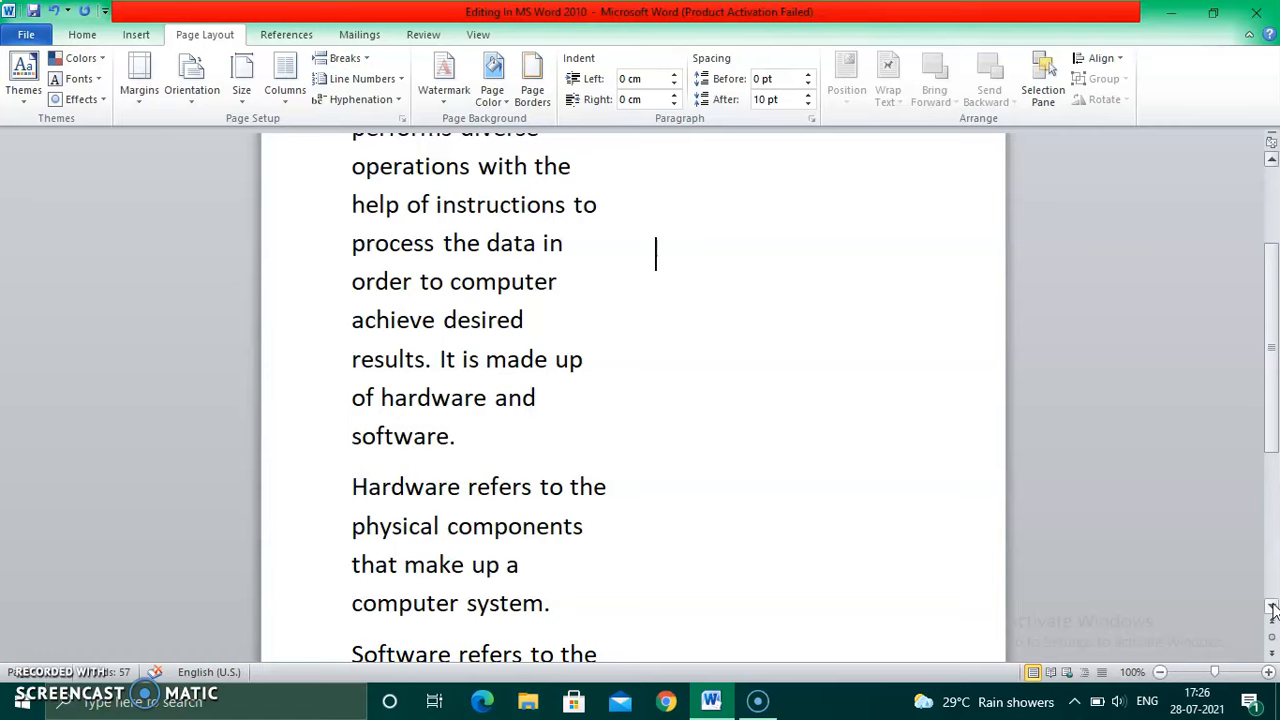
{"action": "left_click", "coordinate": [1272, 608]}
{"action": "left_click", "coordinate": [1272, 608]}
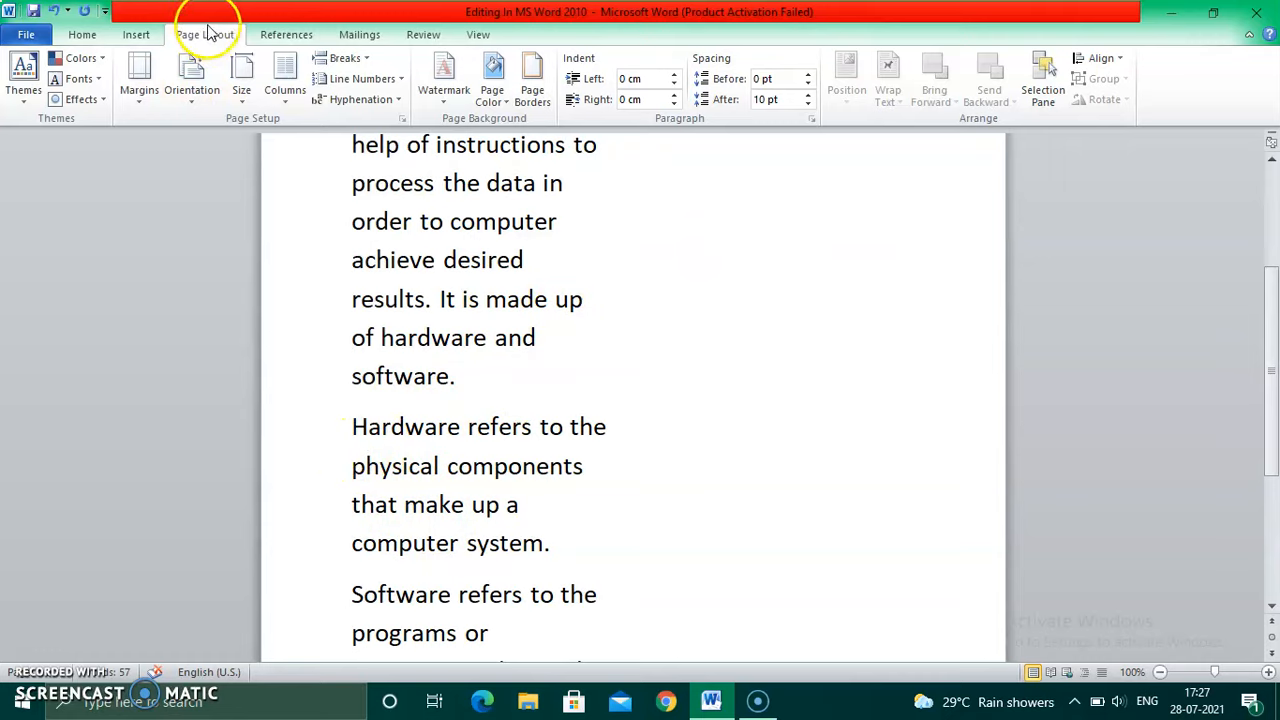
{"action": "left_click", "coordinate": [263, 141]}
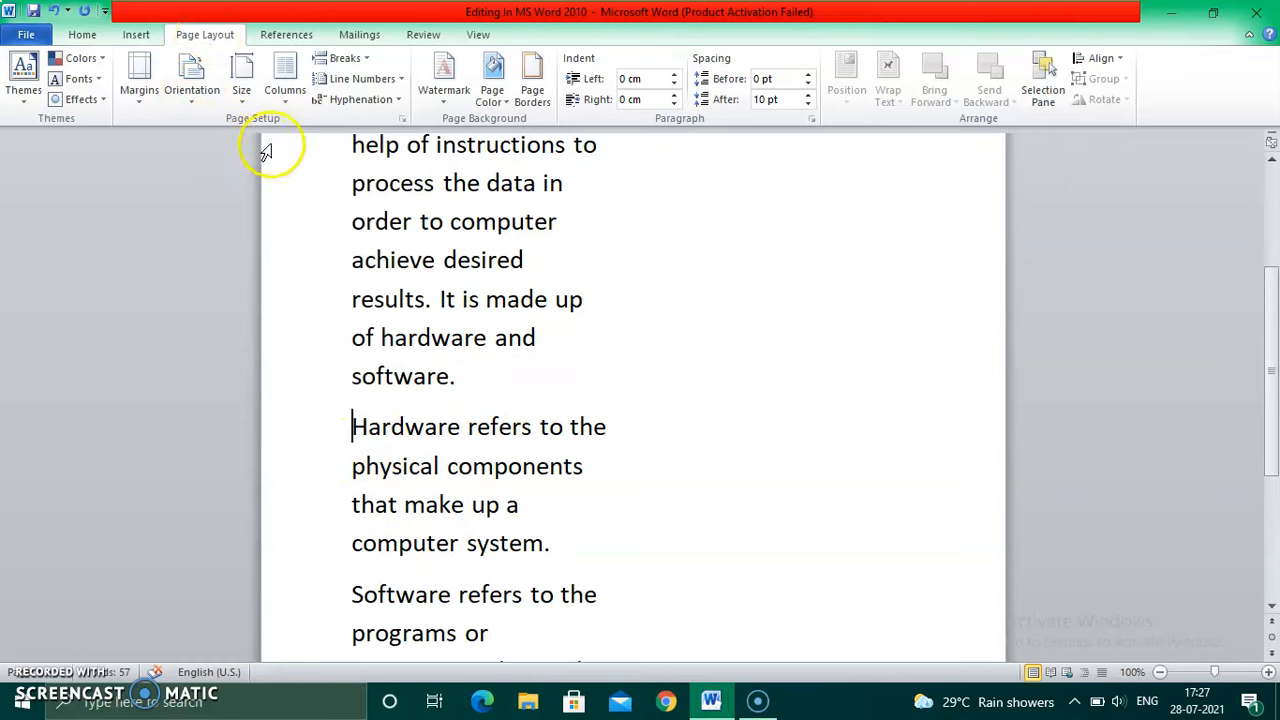
{"action": "left_click", "coordinate": [367, 62]}
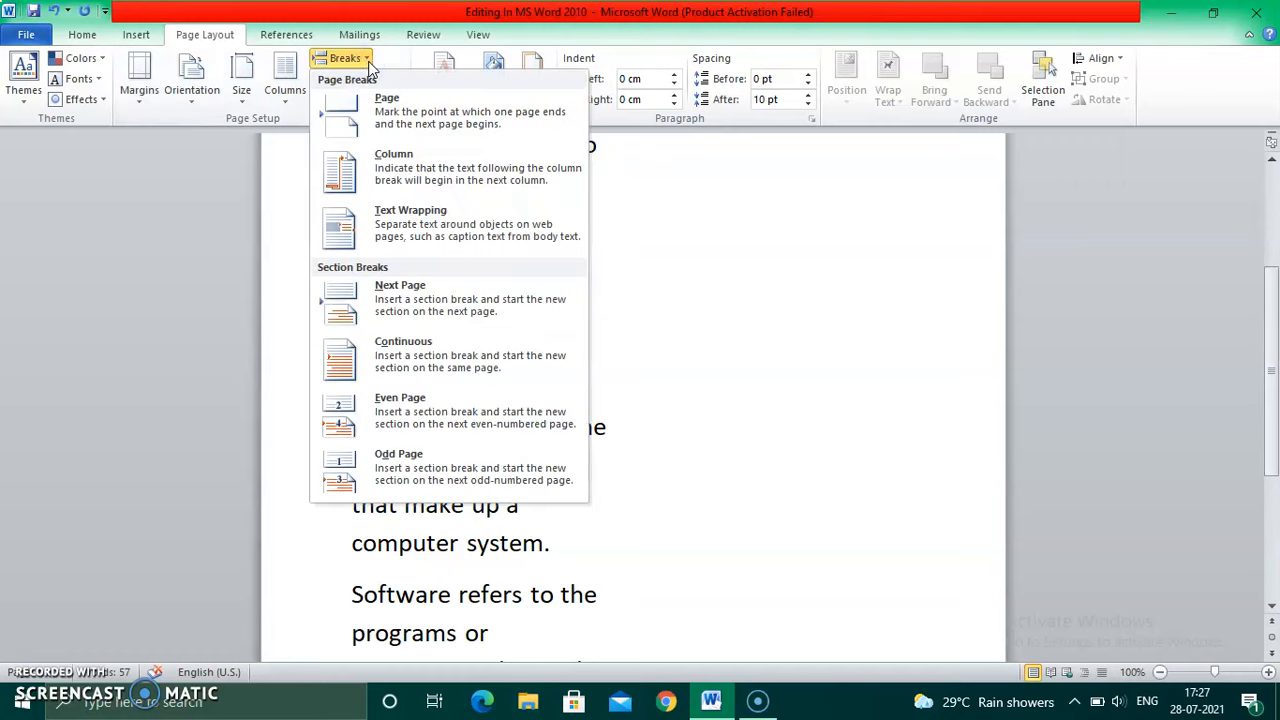
{"action": "left_click", "coordinate": [389, 171]}
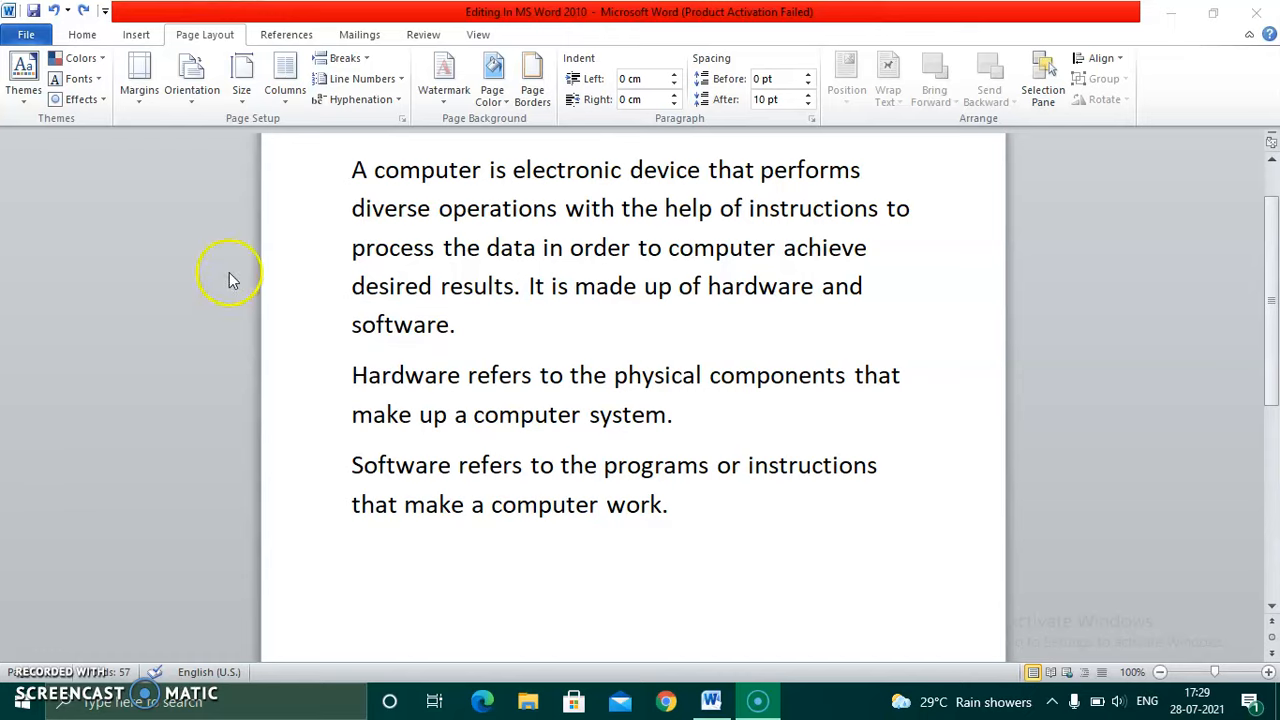
Arrange the whole document's text in three columns.
{"action": "left_click", "coordinate": [350, 176]}
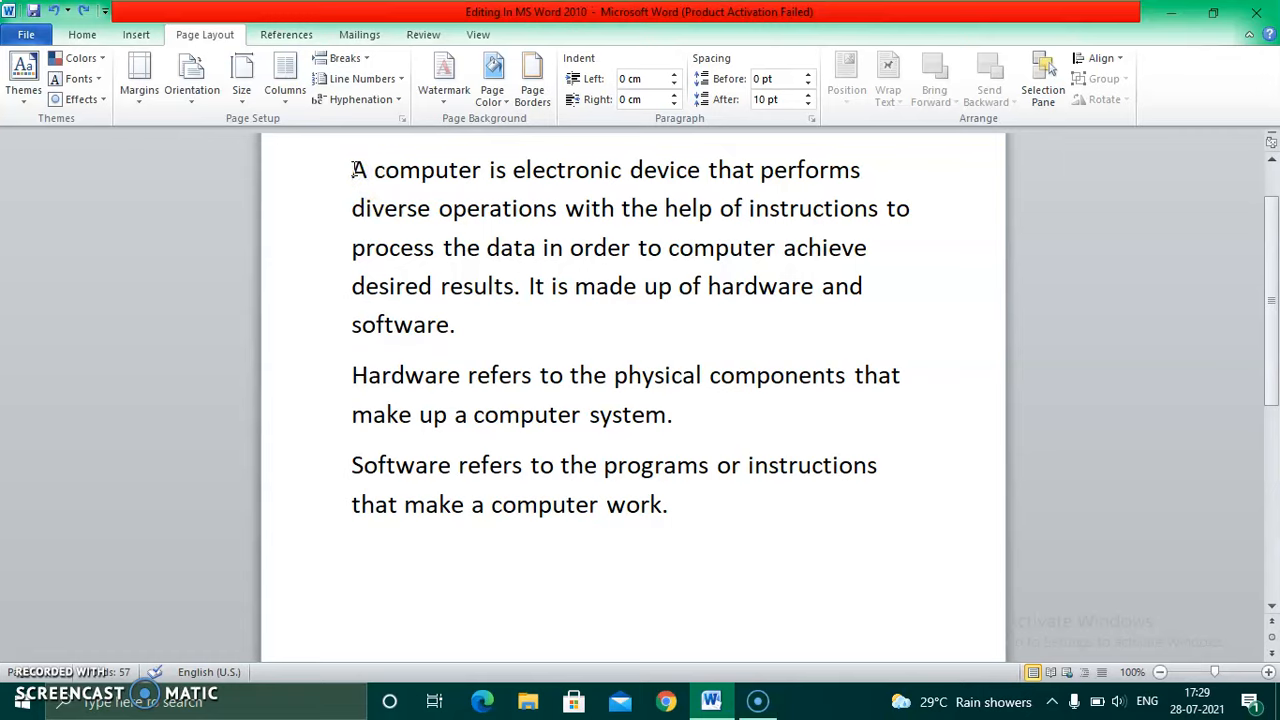
{"action": "key", "text": "ctrl+a"}
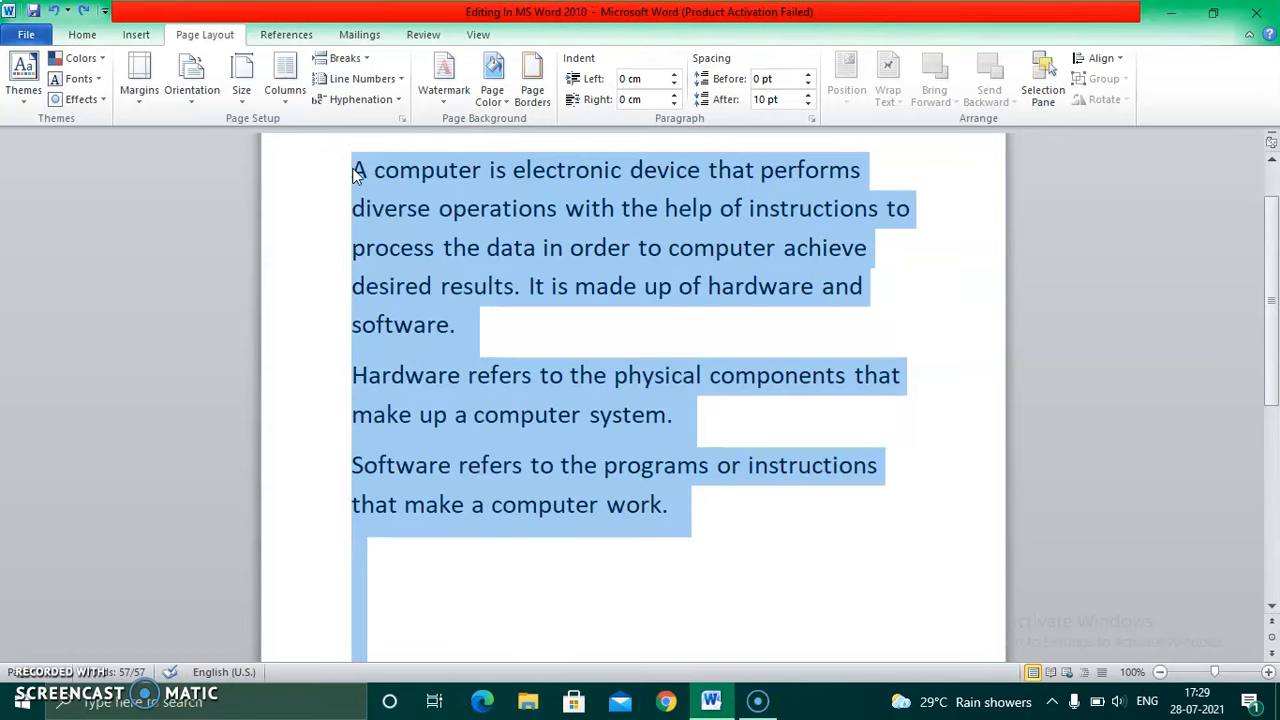
{"action": "left_click", "coordinate": [219, 40]}
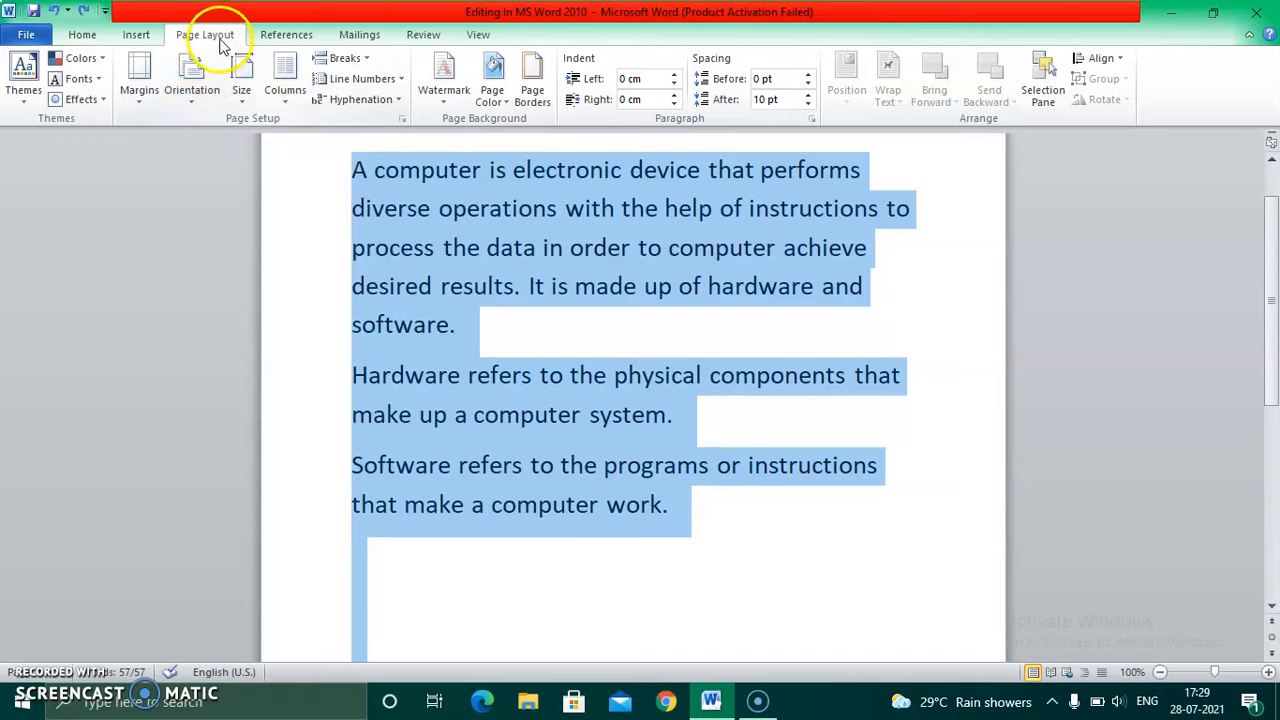
{"action": "left_click", "coordinate": [290, 100]}
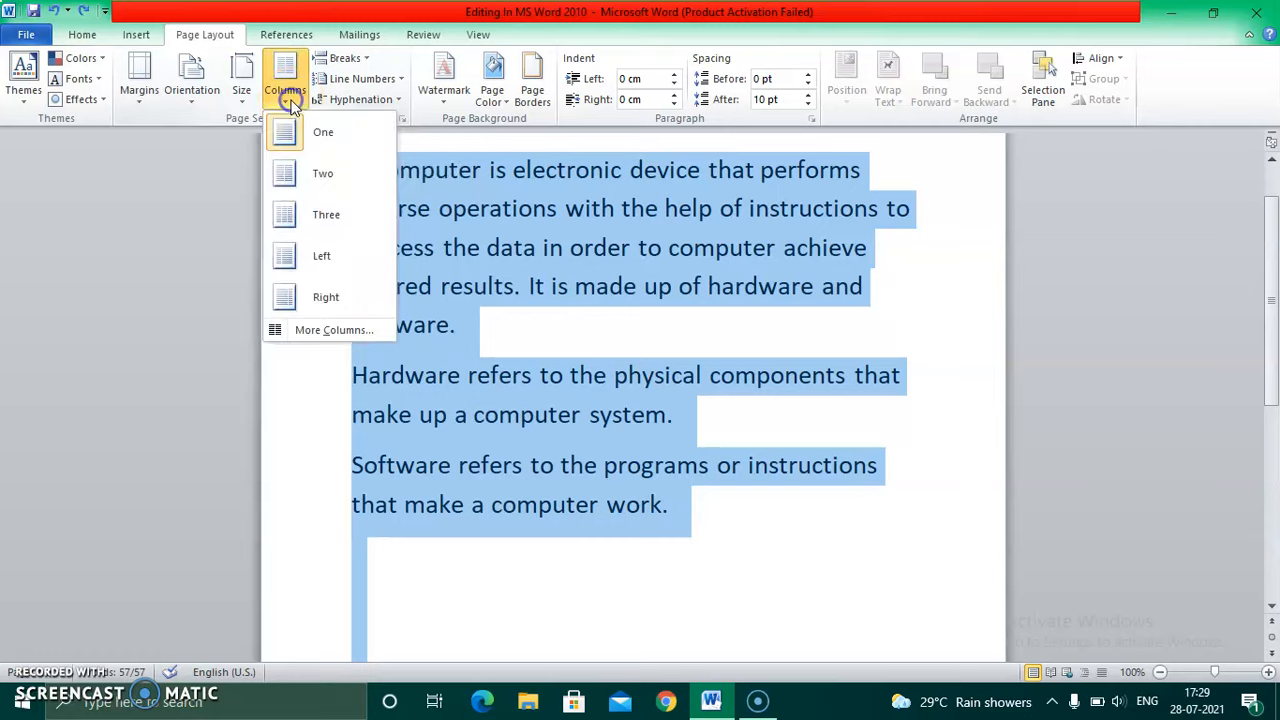
{"action": "left_click", "coordinate": [337, 222]}
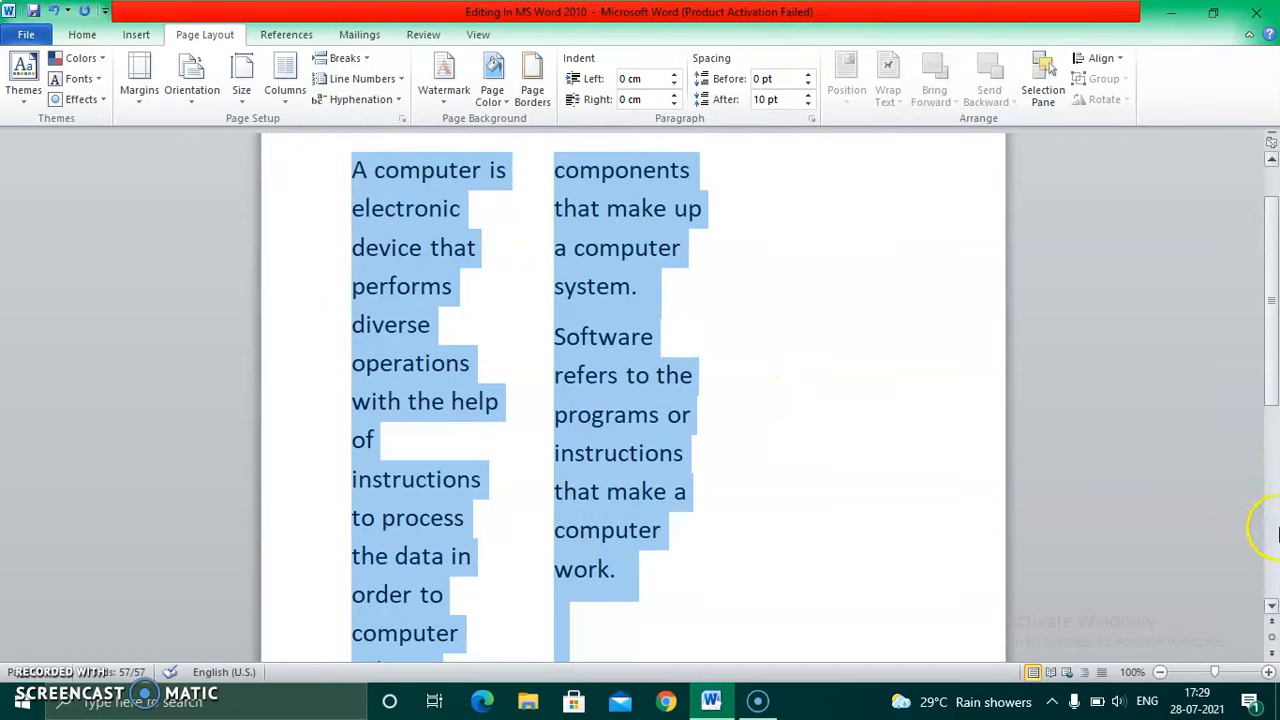
Examine how the selected text is distributed over the three columns, and clear the selection.
{"action": "left_click", "coordinate": [1271, 607]}
{"action": "left_click", "coordinate": [1271, 607]}
{"action": "left_click", "coordinate": [1271, 607]}
{"action": "left_click", "coordinate": [1271, 607]}
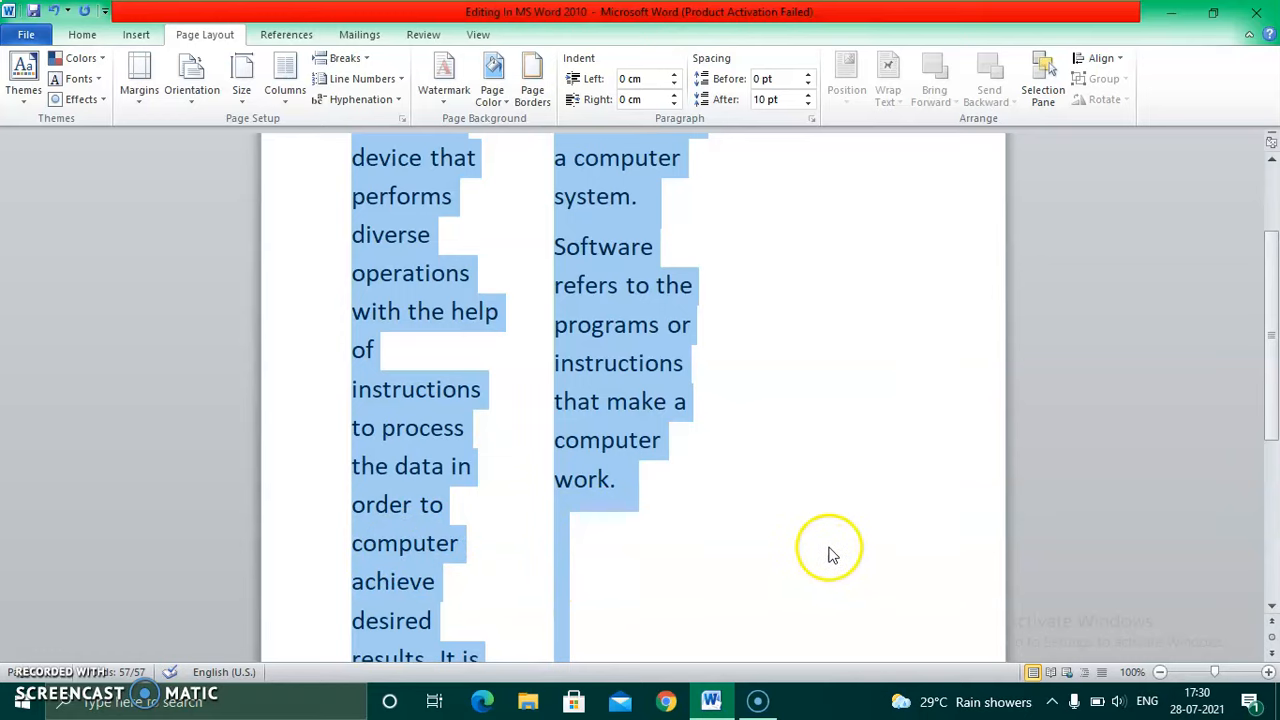
{"action": "left_click", "coordinate": [1273, 608]}
{"action": "left_click", "coordinate": [1273, 608]}
{"action": "left_click", "coordinate": [1273, 608]}
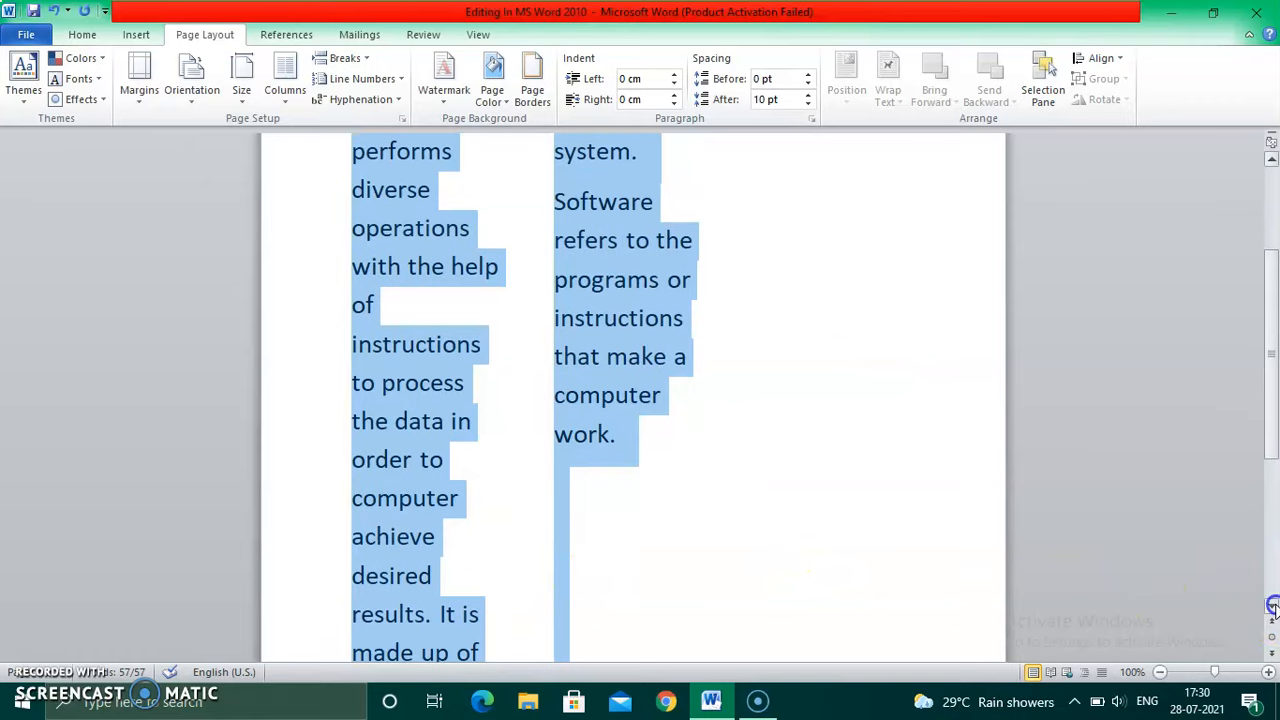
{"action": "left_click", "coordinate": [1273, 608]}
{"action": "left_click", "coordinate": [1273, 608]}
{"action": "left_click", "coordinate": [1273, 608]}
{"action": "left_click", "coordinate": [1273, 608]}
{"action": "left_click", "coordinate": [1273, 608]}
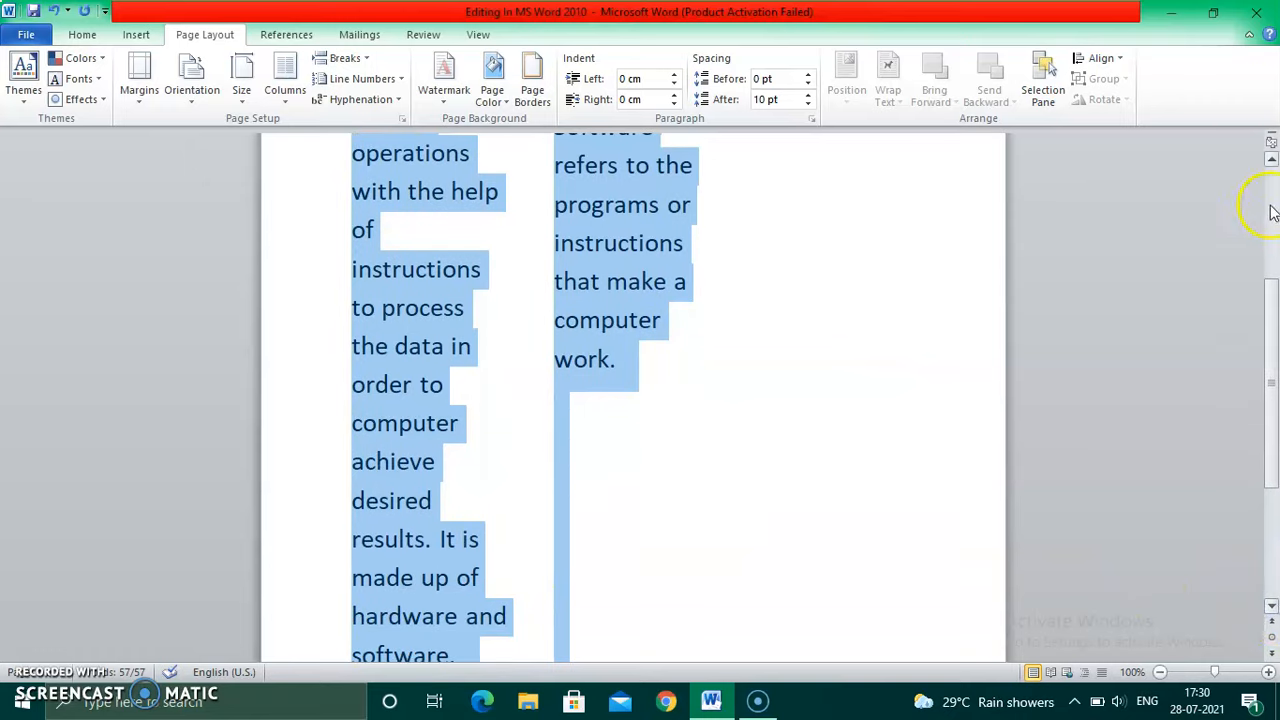
{"action": "left_click", "coordinate": [1273, 160]}
{"action": "left_click", "coordinate": [1273, 160]}
{"action": "left_click", "coordinate": [1273, 160]}
{"action": "left_click", "coordinate": [1273, 160]}
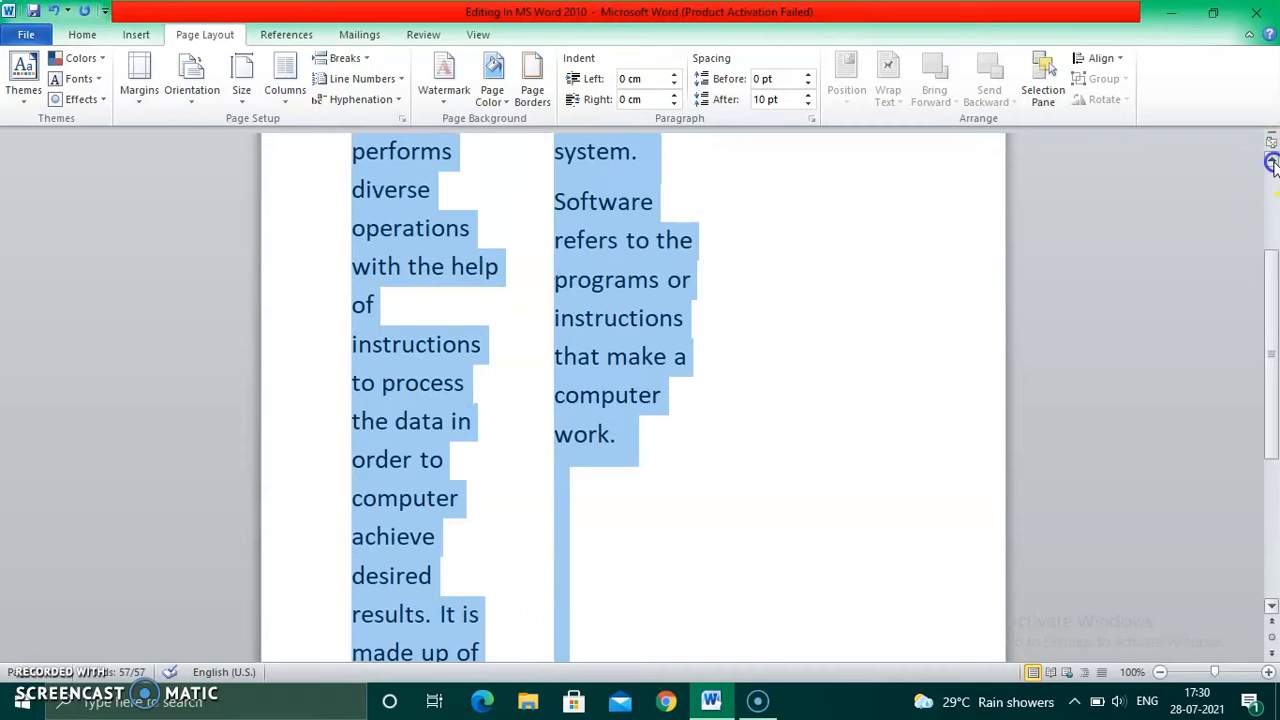
{"action": "left_click", "coordinate": [1273, 160]}
{"action": "left_click", "coordinate": [1273, 160]}
{"action": "left_click", "coordinate": [1273, 160]}
{"action": "left_click", "coordinate": [1273, 160]}
{"action": "left_click", "coordinate": [1273, 160]}
{"action": "left_click", "coordinate": [1273, 160]}
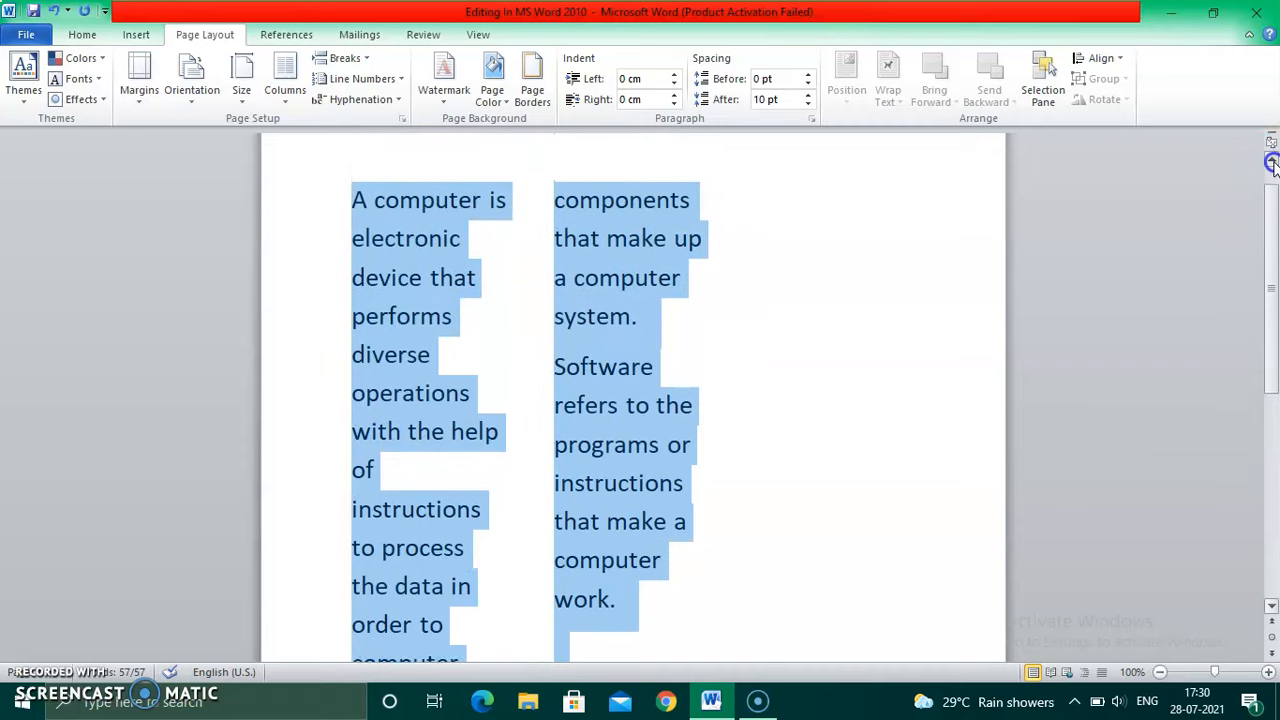
{"action": "left_click", "coordinate": [1273, 160]}
{"action": "left_click", "coordinate": [720, 362]}
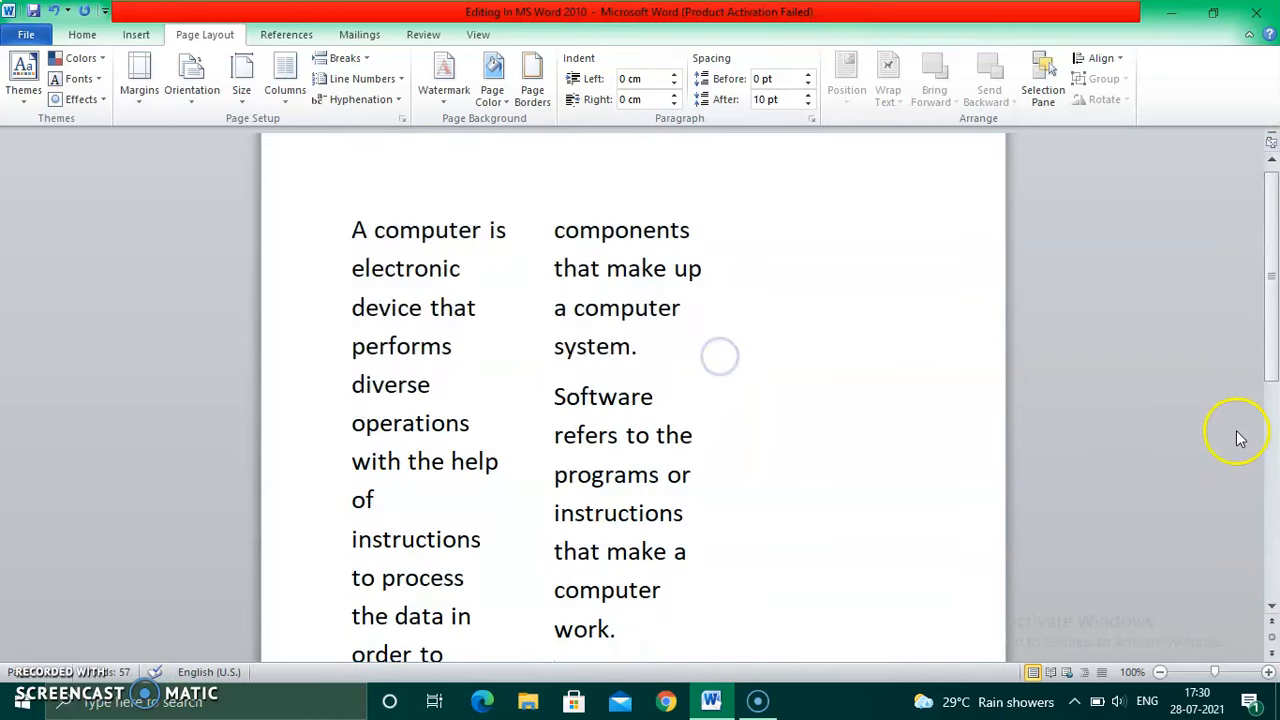
Review the text flow from the first column into the second, down the page and back up.
{"action": "left_click", "coordinate": [1272, 608]}
{"action": "left_click", "coordinate": [1272, 608]}
{"action": "left_click", "coordinate": [1272, 608]}
{"action": "left_click", "coordinate": [1272, 608]}
{"action": "left_click", "coordinate": [1272, 608]}
{"action": "left_click", "coordinate": [1272, 608]}
{"action": "left_click", "coordinate": [1272, 608]}
{"action": "left_click", "coordinate": [1272, 608]}
{"action": "left_click", "coordinate": [1272, 608]}
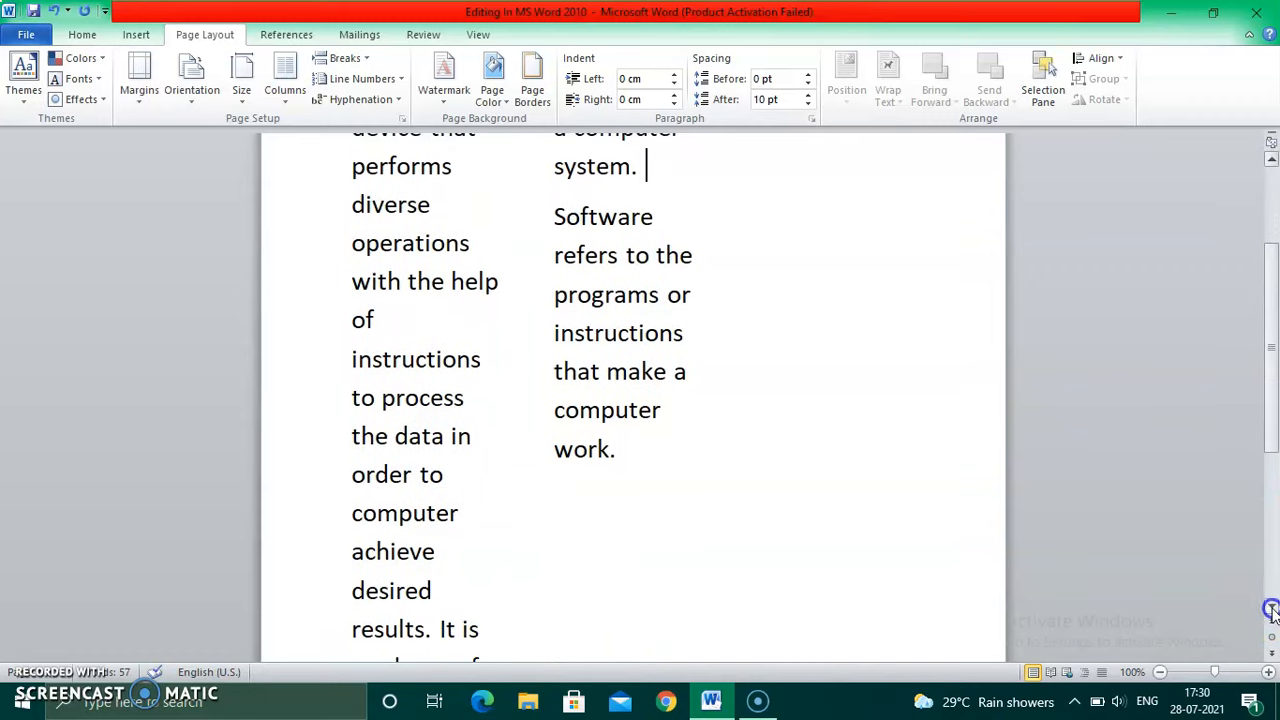
{"action": "left_click", "coordinate": [1272, 608]}
{"action": "left_click", "coordinate": [1272, 608]}
{"action": "left_click", "coordinate": [1272, 608]}
{"action": "left_click", "coordinate": [1272, 608]}
{"action": "left_click", "coordinate": [1272, 608]}
{"action": "left_click", "coordinate": [1272, 608]}
{"action": "left_click", "coordinate": [1272, 608]}
{"action": "left_click", "coordinate": [1272, 608]}
{"action": "left_click", "coordinate": [1272, 608]}
{"action": "left_click", "coordinate": [1272, 608]}
{"action": "left_click", "coordinate": [1272, 608]}
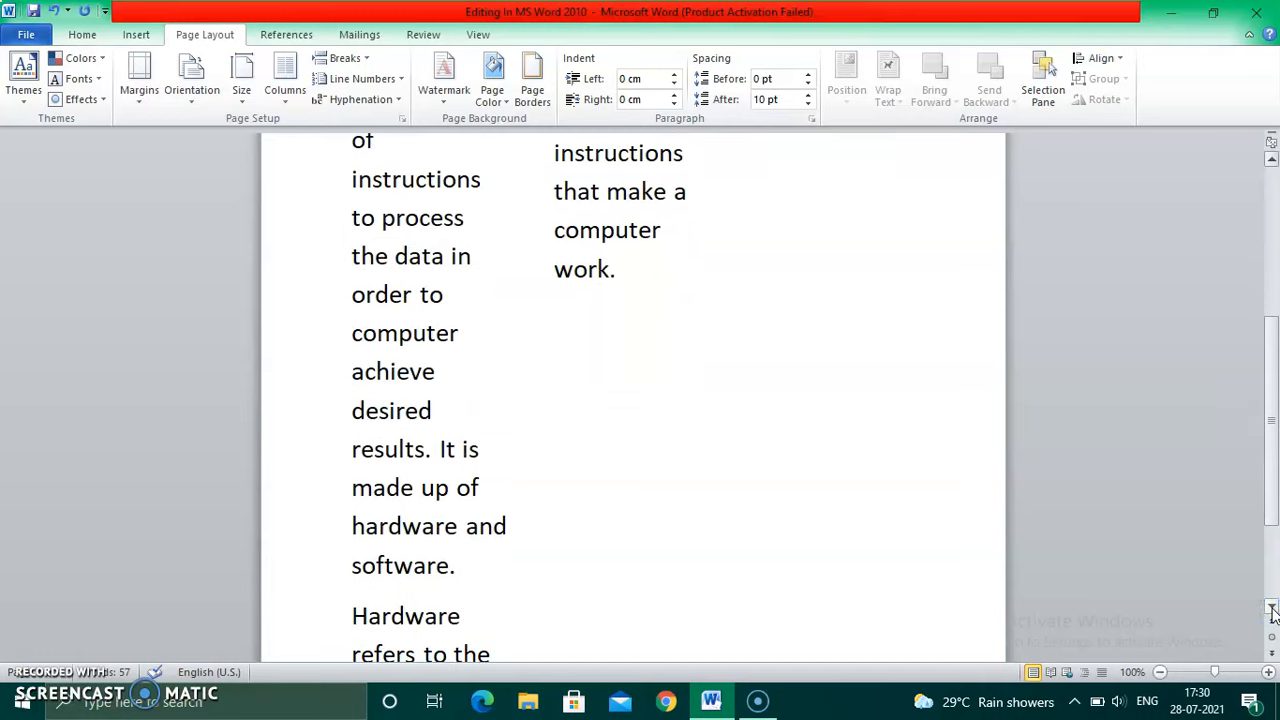
{"action": "left_click", "coordinate": [1272, 162]}
{"action": "left_click", "coordinate": [1272, 162]}
{"action": "left_click", "coordinate": [1272, 162]}
{"action": "left_click", "coordinate": [1272, 162]}
{"action": "left_click", "coordinate": [1272, 162]}
{"action": "left_click", "coordinate": [1272, 162]}
{"action": "left_click", "coordinate": [1272, 162]}
{"action": "left_click", "coordinate": [1272, 162]}
{"action": "left_click", "coordinate": [1271, 162]}
{"action": "left_click", "coordinate": [1271, 162]}
{"action": "left_click", "coordinate": [1271, 162]}
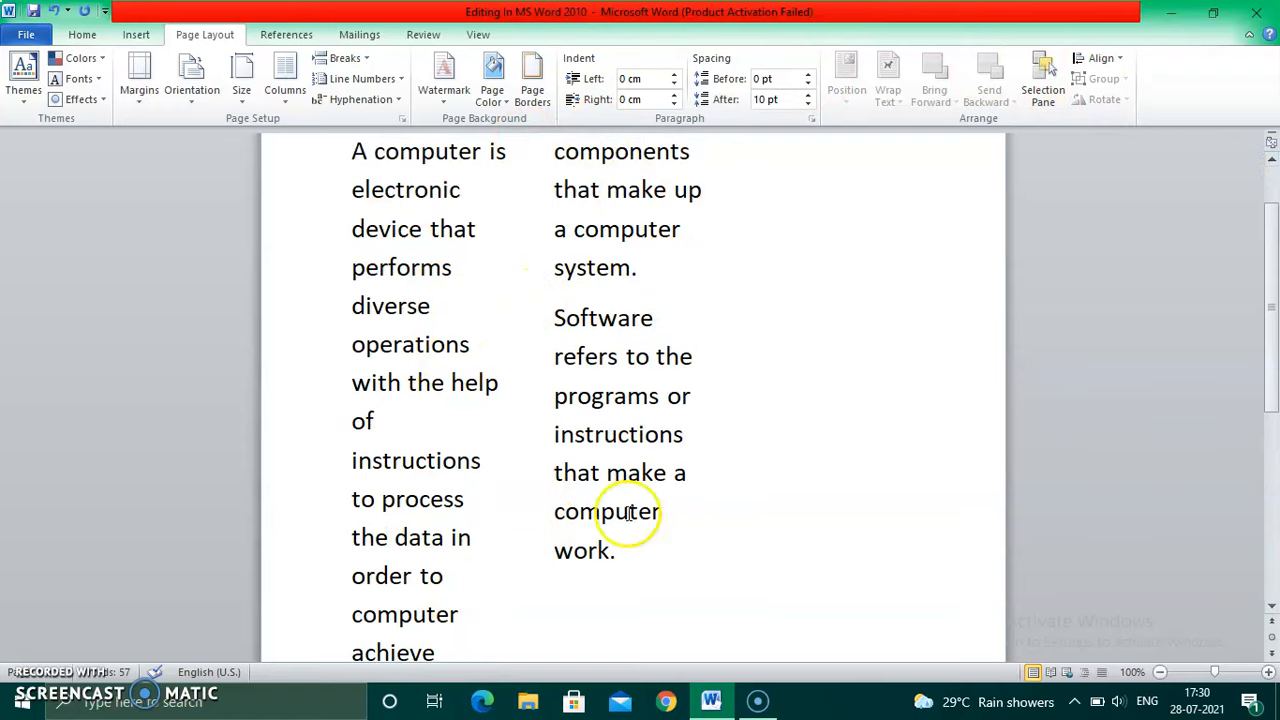
Locate where the "Hardware" and "Software" paragraphs start within the columns.
{"action": "left_click", "coordinate": [1272, 606]}
{"action": "left_click", "coordinate": [1272, 606]}
{"action": "left_click", "coordinate": [1272, 606]}
{"action": "left_click", "coordinate": [1272, 606]}
{"action": "left_click", "coordinate": [1272, 606]}
{"action": "left_click", "coordinate": [1272, 606]}
{"action": "left_click", "coordinate": [1272, 606]}
{"action": "left_click", "coordinate": [1272, 606]}
{"action": "left_click", "coordinate": [1272, 606]}
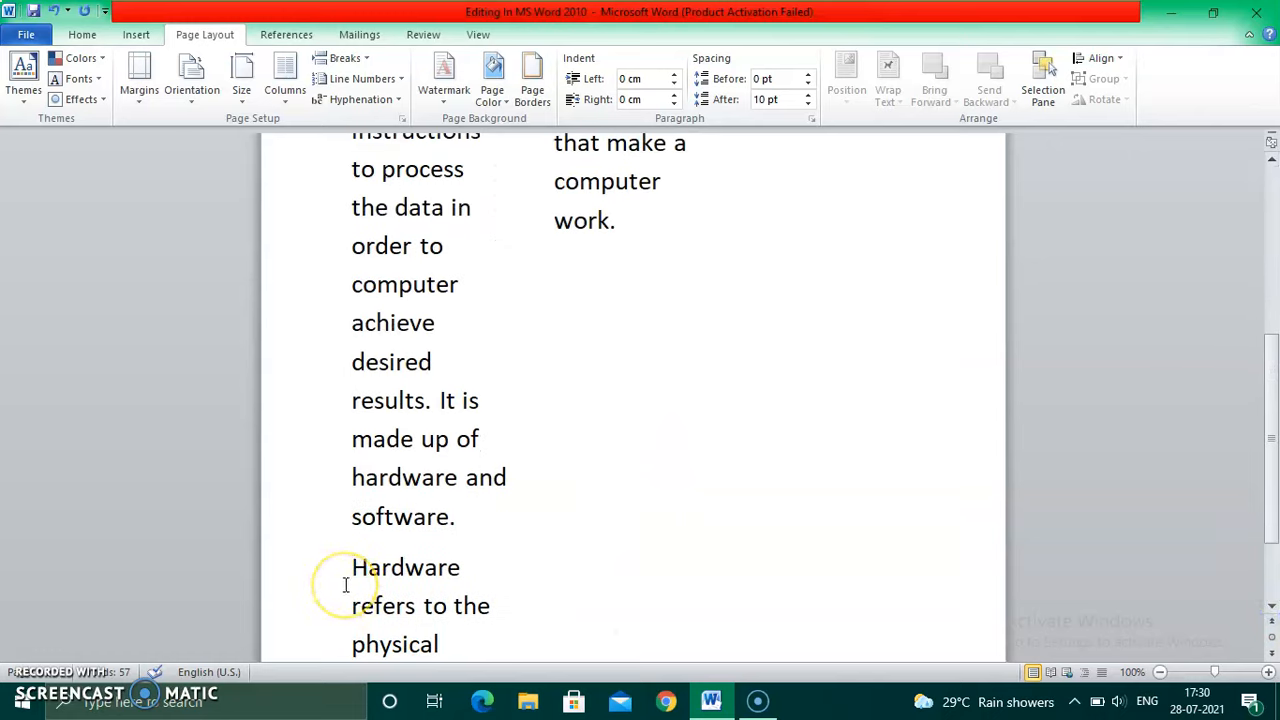
{"action": "left_click", "coordinate": [1271, 162]}
{"action": "left_click", "coordinate": [1271, 162]}
{"action": "left_click", "coordinate": [1271, 162]}
{"action": "left_click", "coordinate": [1271, 162]}
{"action": "left_click", "coordinate": [1271, 162]}
{"action": "left_click", "coordinate": [1271, 162]}
{"action": "left_click", "coordinate": [1271, 162]}
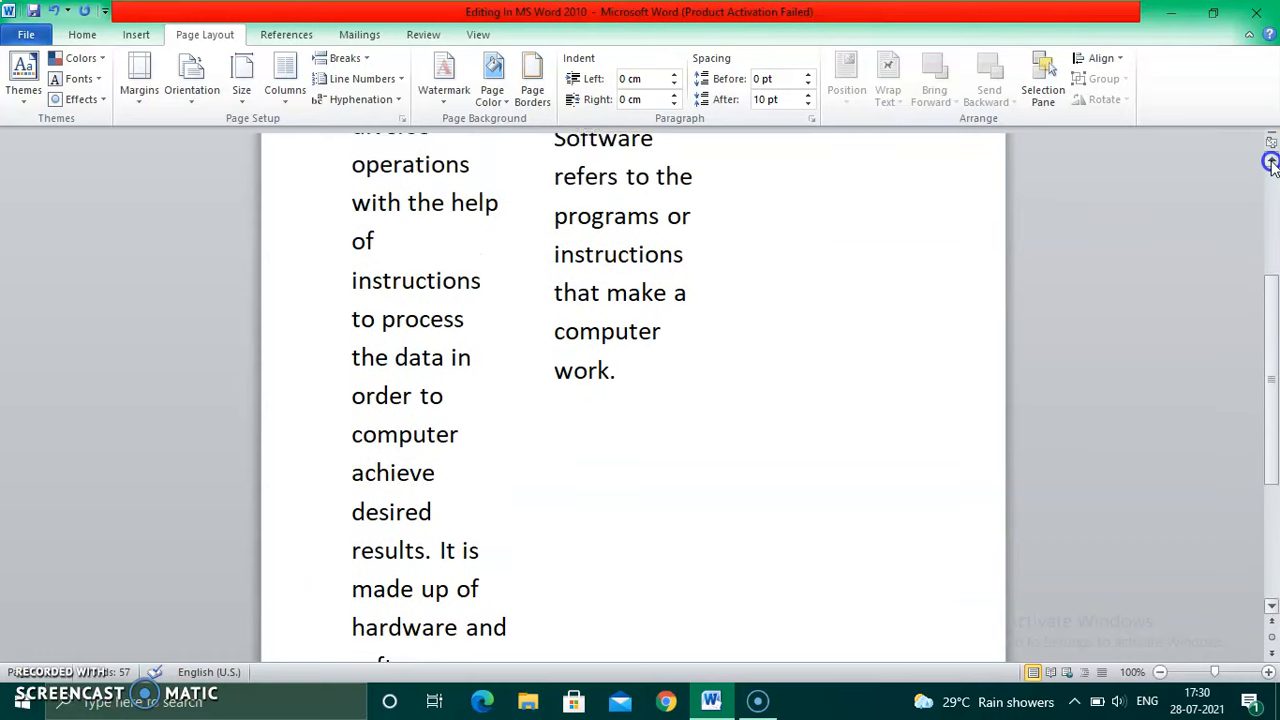
{"action": "left_click", "coordinate": [1271, 162]}
{"action": "left_click", "coordinate": [1271, 162]}
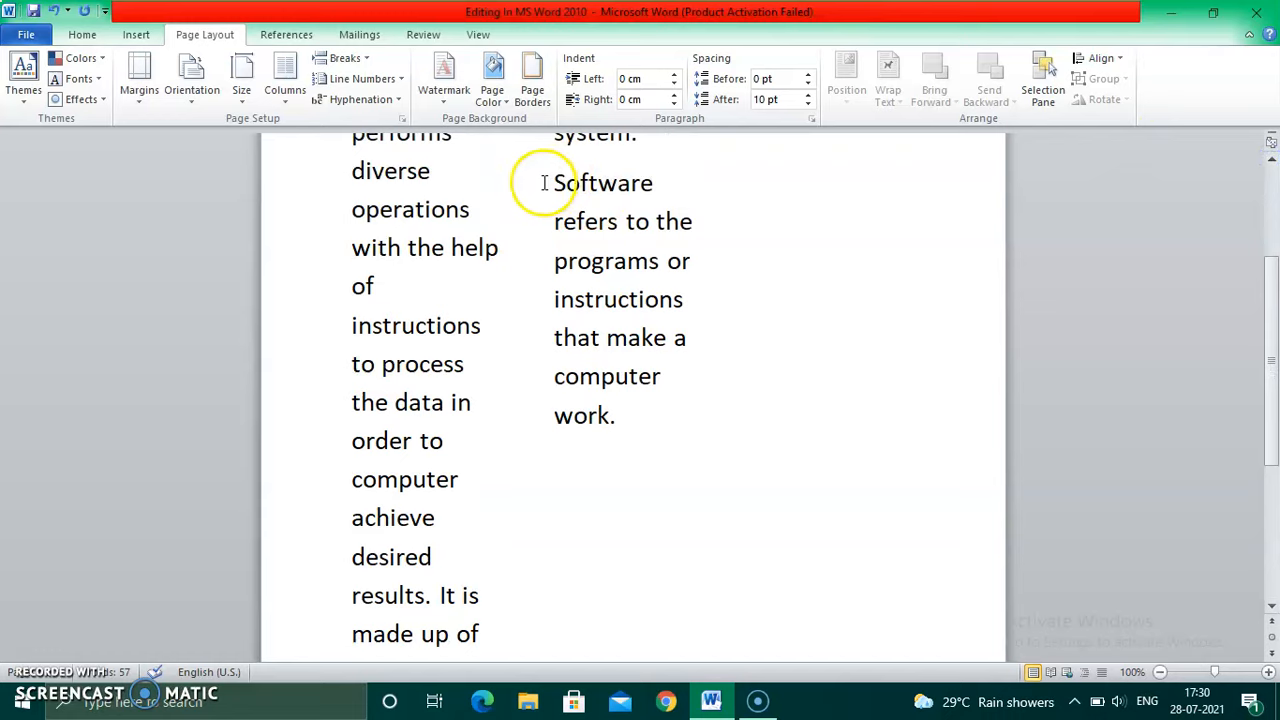
Examine how the "Hardware" paragraph splits at the end of the first column and how "Software" follows in the second column.
{"action": "left_click", "coordinate": [1271, 606]}
{"action": "left_click", "coordinate": [1271, 608]}
{"action": "left_click", "coordinate": [1271, 608]}
{"action": "left_click", "coordinate": [1271, 608]}
{"action": "left_click", "coordinate": [1271, 608]}
{"action": "left_click", "coordinate": [1271, 608]}
{"action": "left_click", "coordinate": [1271, 608]}
{"action": "left_click", "coordinate": [1271, 608]}
{"action": "left_click", "coordinate": [1271, 608]}
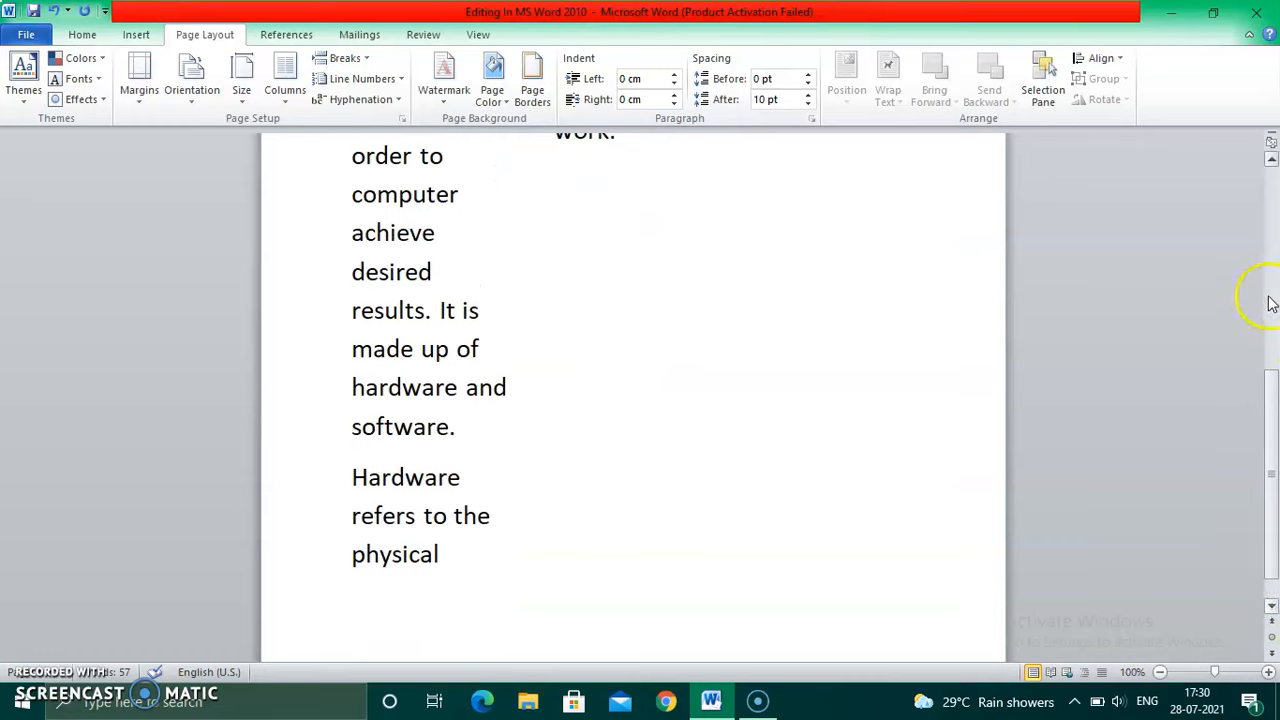
{"action": "left_click", "coordinate": [1271, 162]}
{"action": "left_click", "coordinate": [1271, 162]}
{"action": "left_click", "coordinate": [1271, 162]}
{"action": "left_click", "coordinate": [1271, 162]}
{"action": "left_click", "coordinate": [1271, 162]}
{"action": "left_click", "coordinate": [1271, 162]}
{"action": "left_click", "coordinate": [1271, 162]}
{"action": "left_click", "coordinate": [1271, 162]}
{"action": "left_click", "coordinate": [1271, 162]}
{"action": "left_click", "coordinate": [1271, 162]}
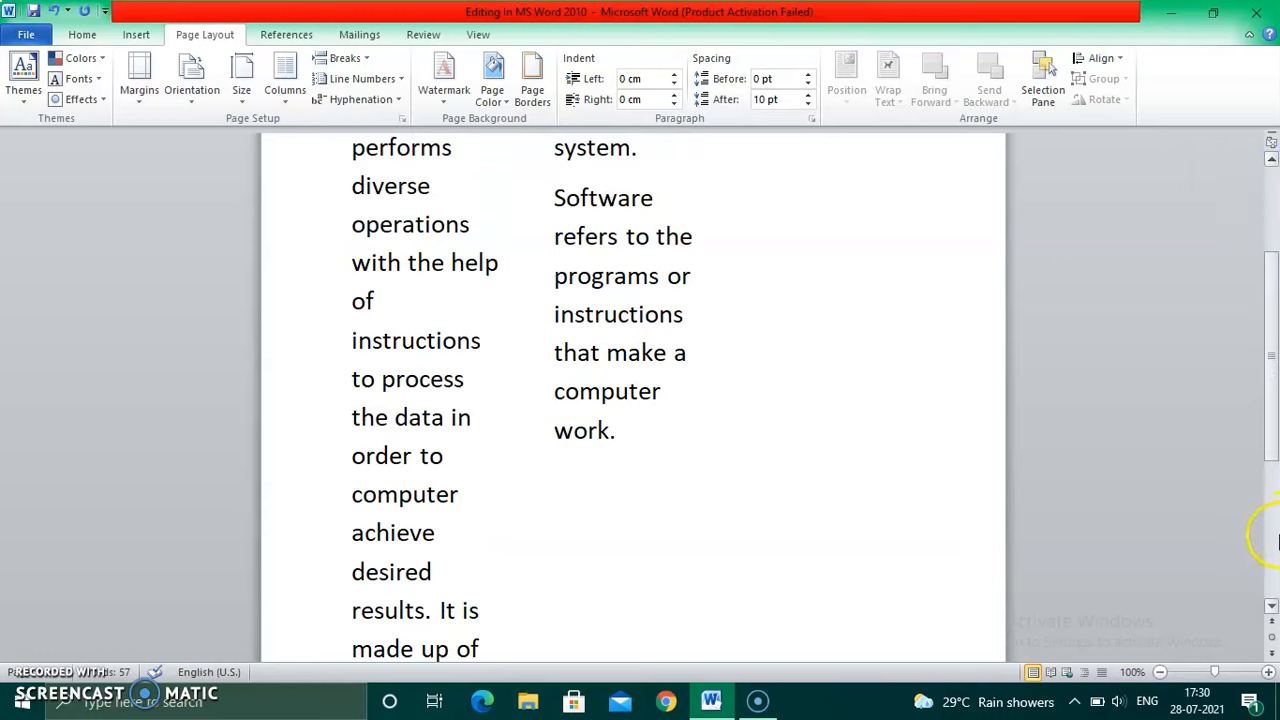
Insert a column break before the "Hardware" paragraph at the end of the first column, so it starts in the second column.
{"action": "left_click", "coordinate": [1271, 610]}
{"action": "left_click", "coordinate": [1271, 610]}
{"action": "left_click", "coordinate": [1271, 610]}
{"action": "left_click", "coordinate": [1271, 610]}
{"action": "left_click", "coordinate": [1271, 610]}
{"action": "left_click", "coordinate": [1271, 610]}
{"action": "left_click", "coordinate": [1271, 610]}
{"action": "left_click", "coordinate": [1271, 610]}
{"action": "left_click", "coordinate": [1271, 610]}
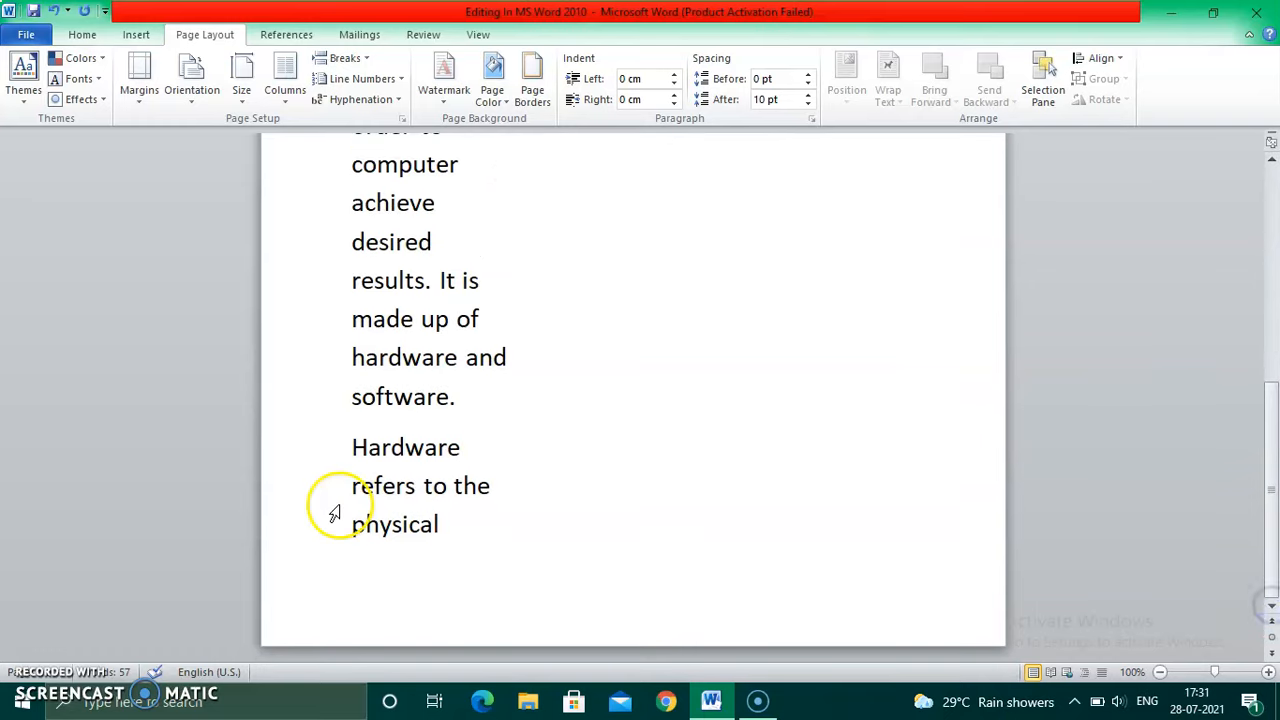
{"action": "left_click", "coordinate": [352, 447]}
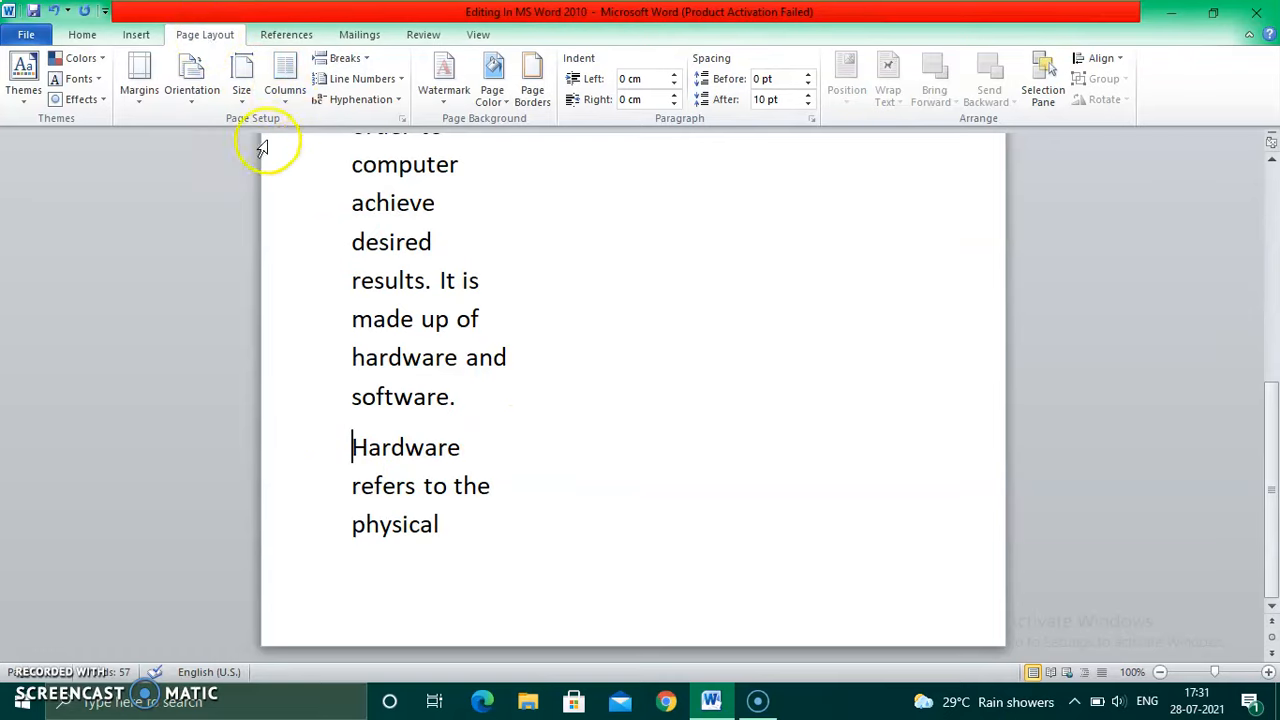
{"action": "left_click", "coordinate": [366, 62]}
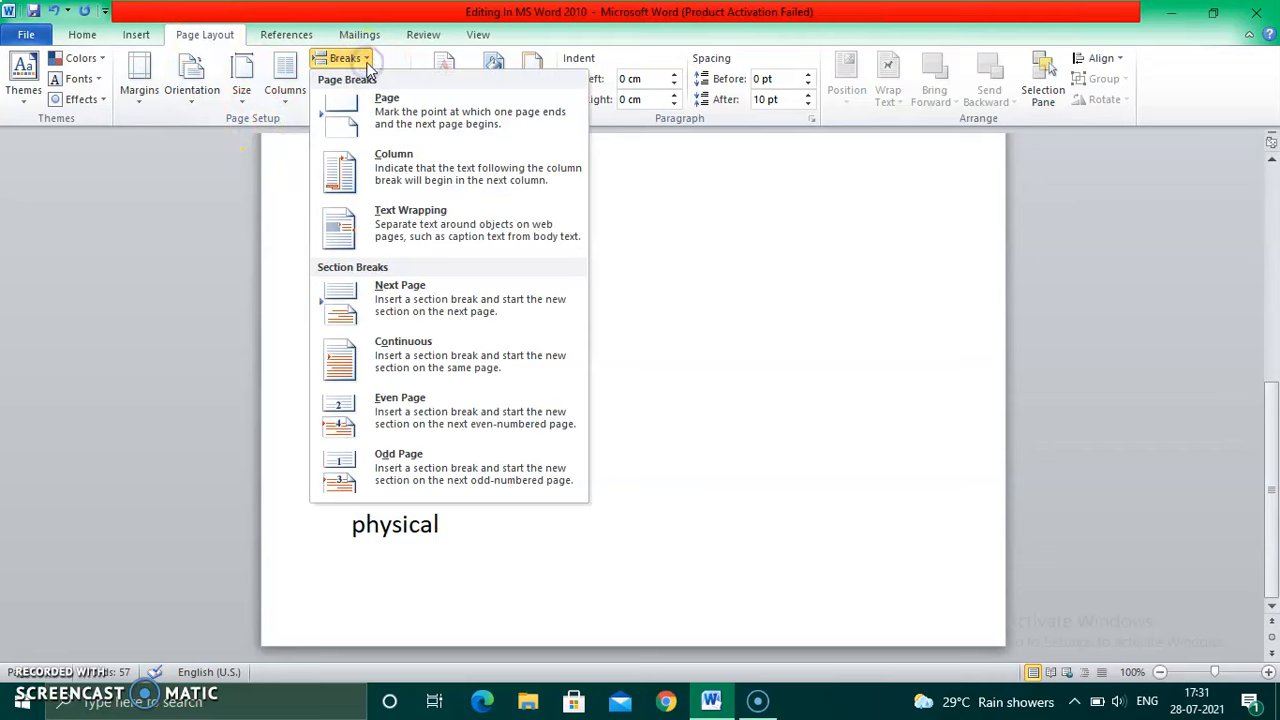
{"action": "left_click", "coordinate": [416, 187]}
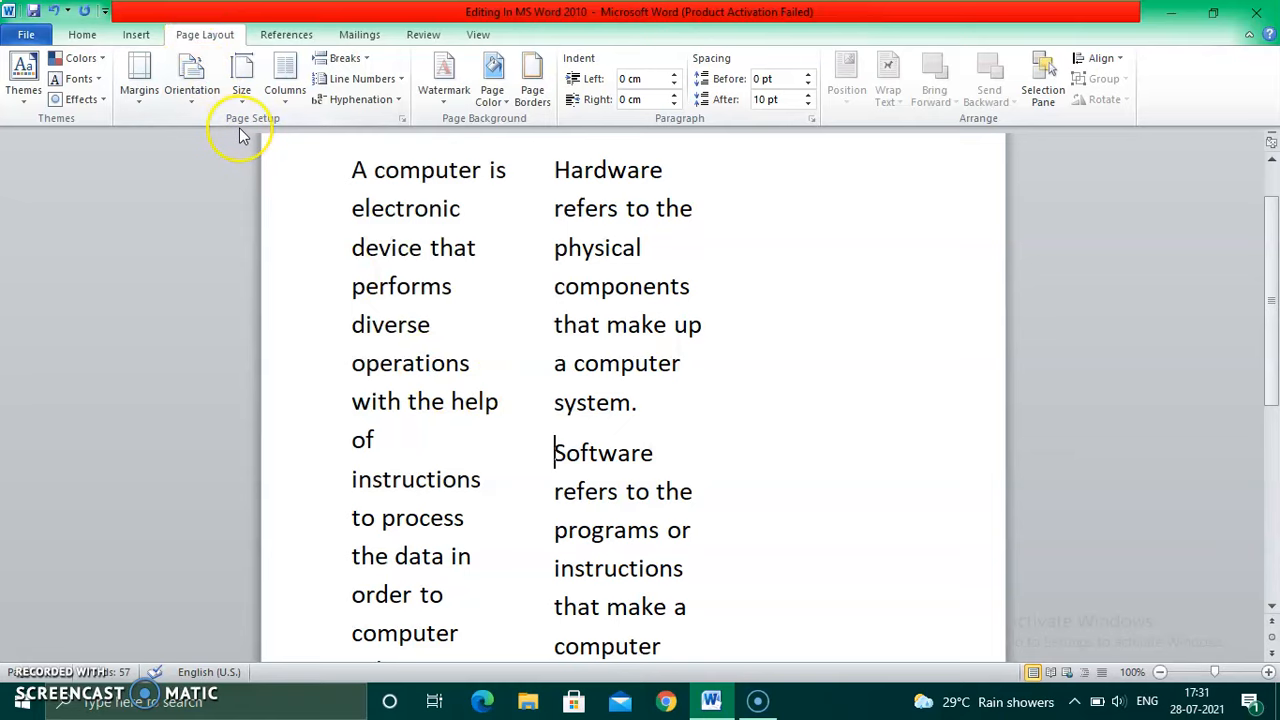
Insert a column break before the "Software" paragraph in the second column, so it starts in the third column.
{"action": "left_click", "coordinate": [363, 64]}
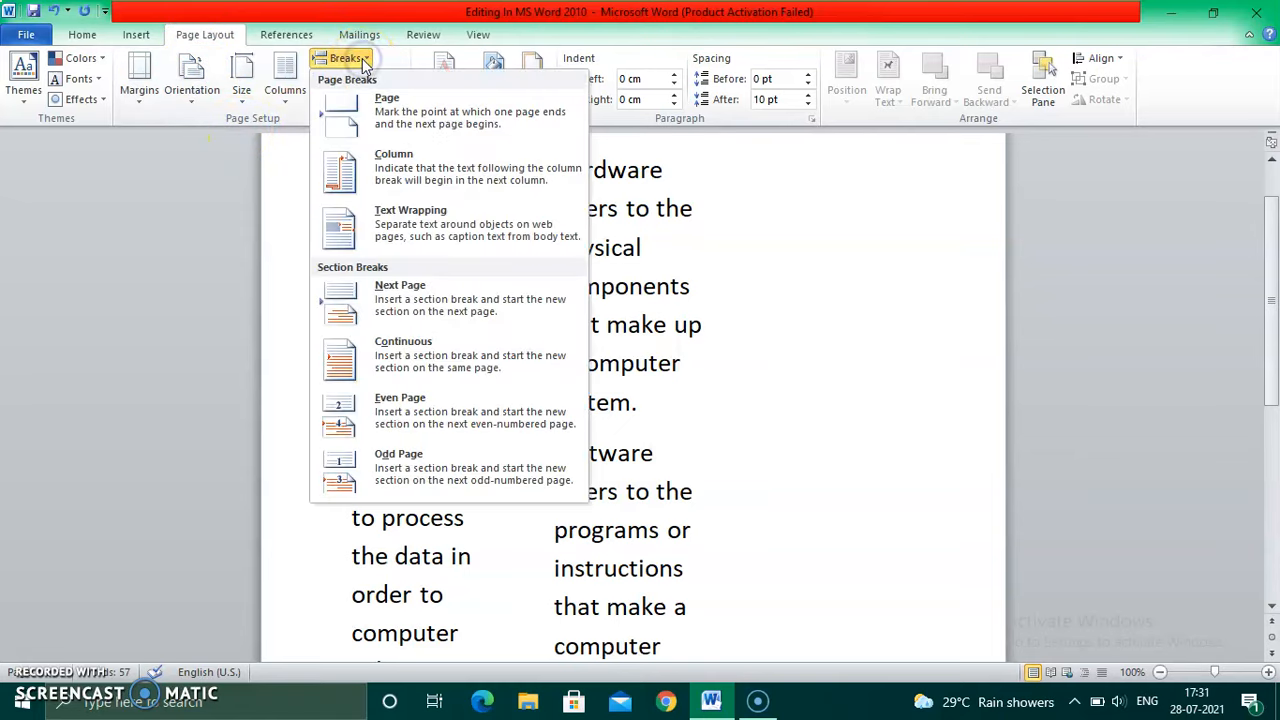
{"action": "left_click", "coordinate": [408, 182]}
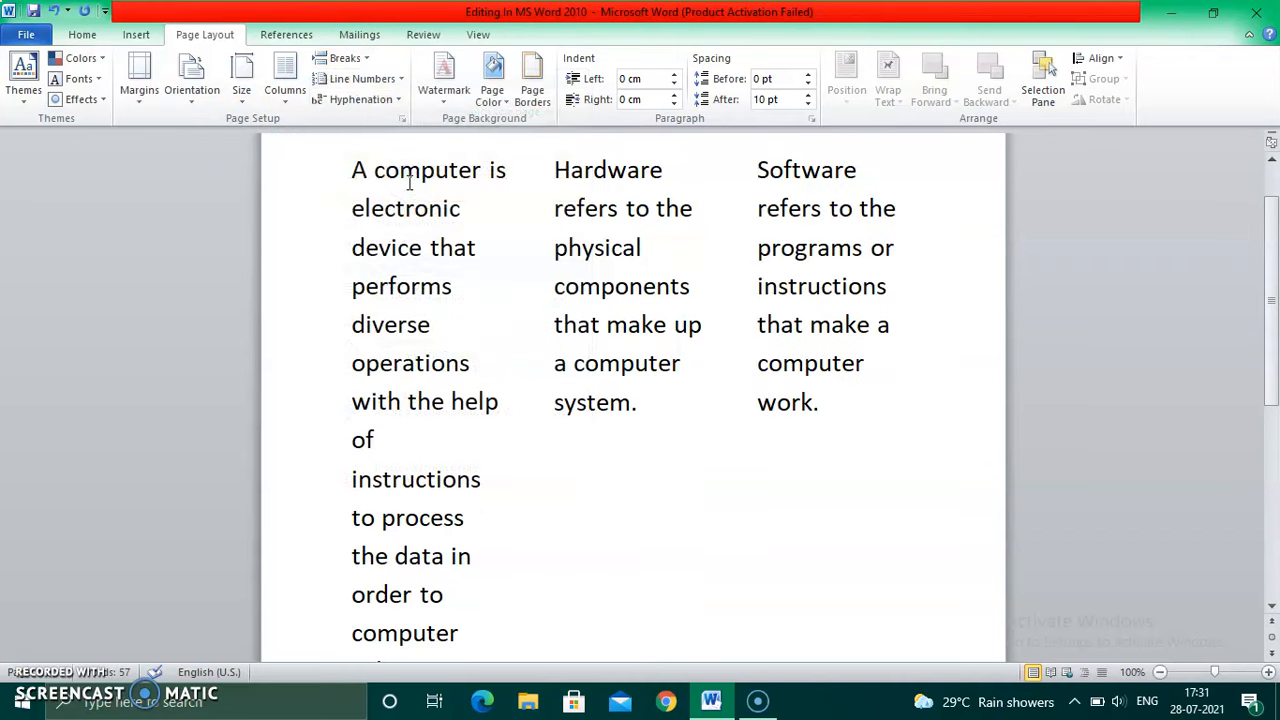